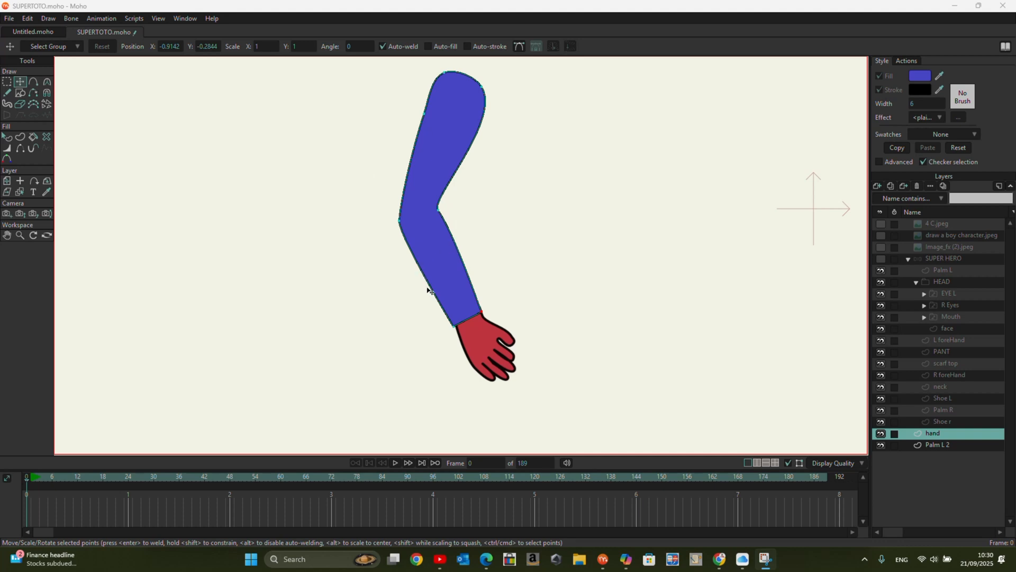
# Examine the hand and Palm L 2 layers and the vector points that make up the blue arm.
pyautogui.scroll(-1, 433, 303)
pyautogui.scroll(2, 466, 184)
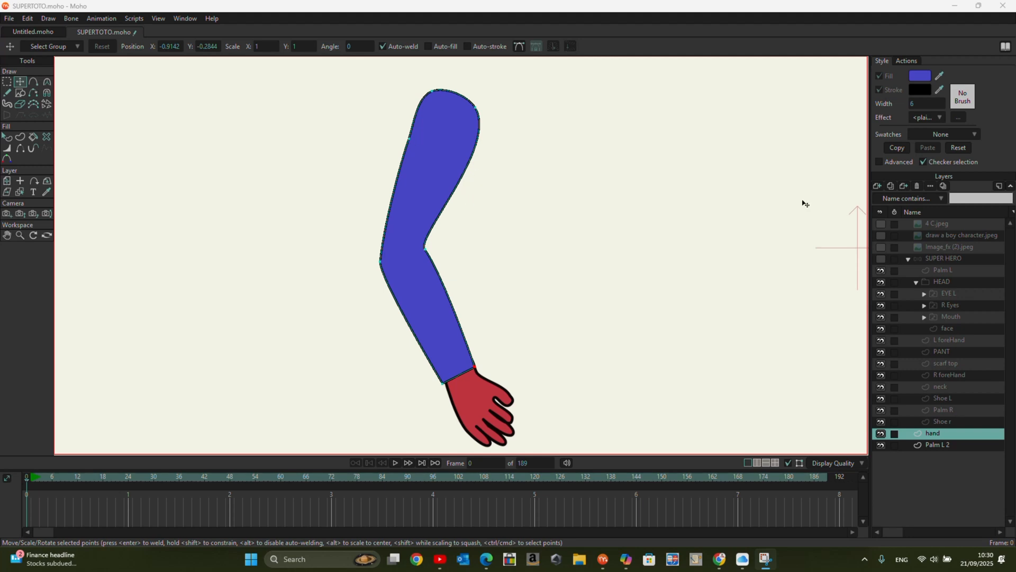
pyautogui.click(933, 447)
pyautogui.click(938, 436)
pyautogui.click(940, 447)
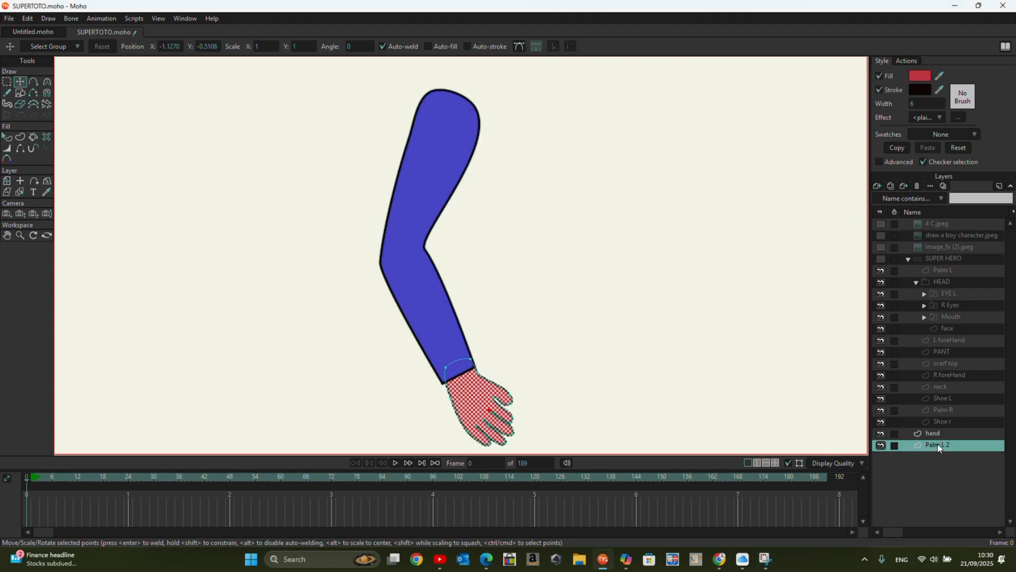
pyautogui.click(938, 435)
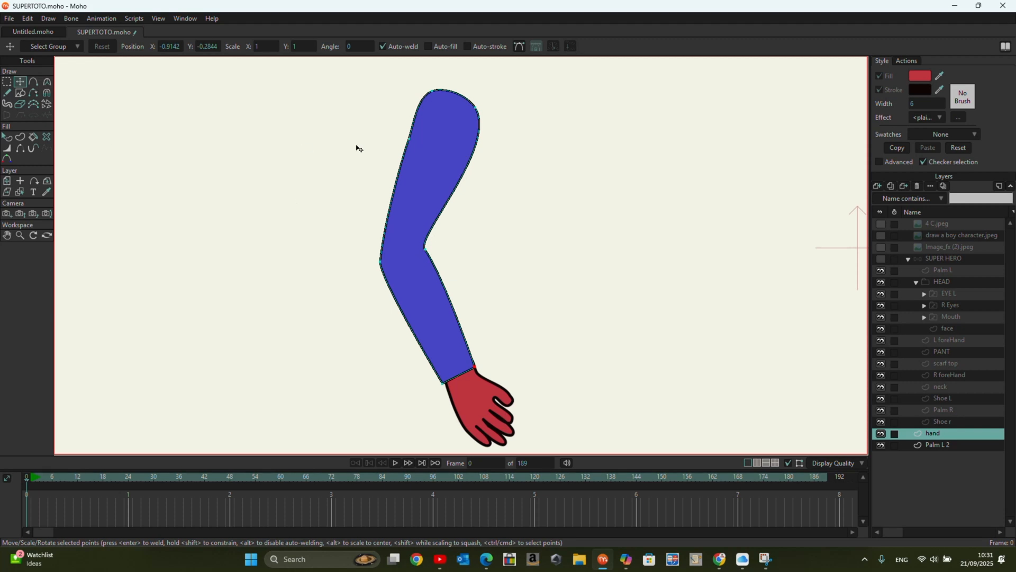
pyautogui.doubleClick(422, 138)
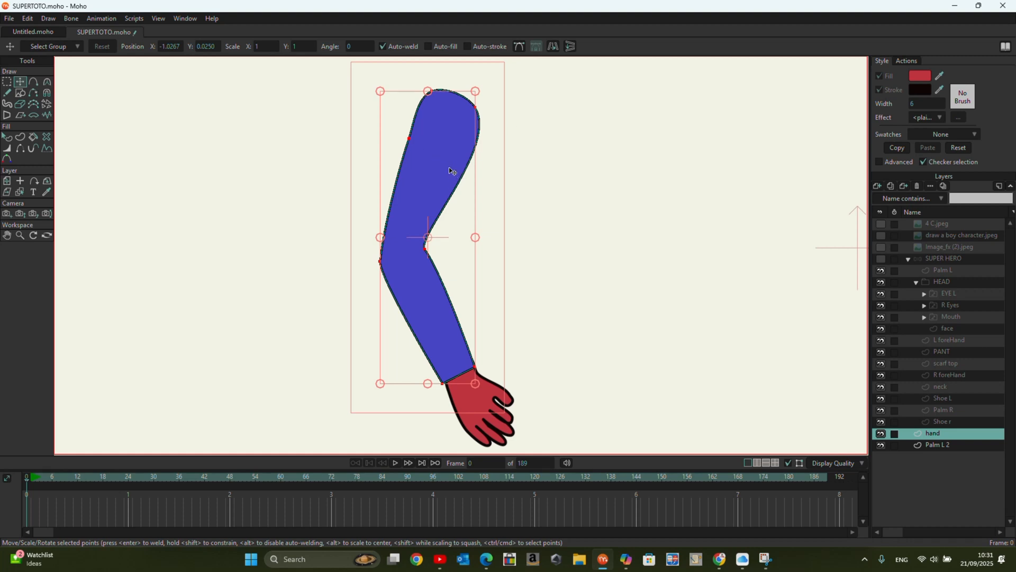
pyautogui.click(549, 173)
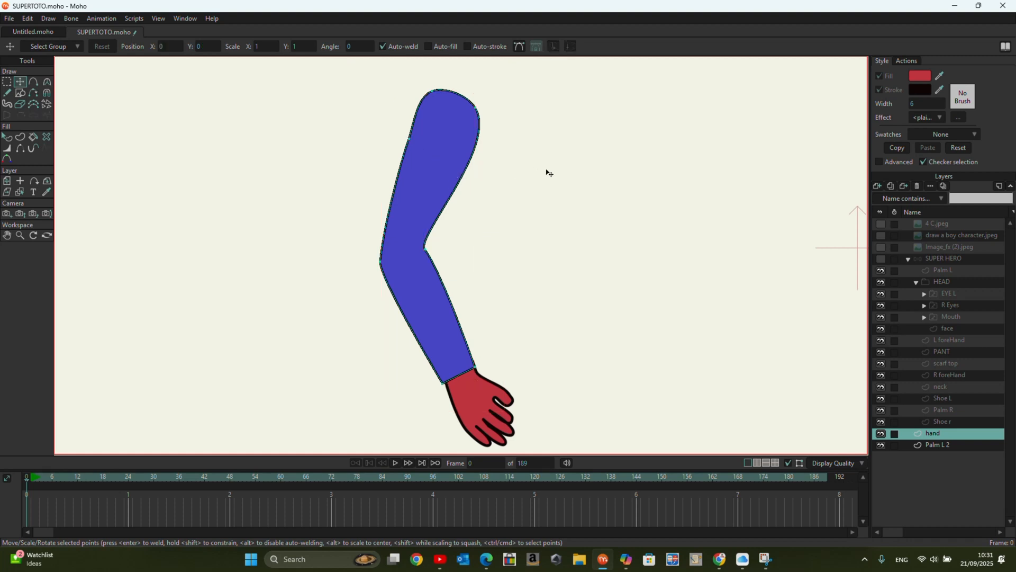
# Group the hand and Palm L 2 layers together and move the group to about X -0.084, Y 0.009.
pyautogui.keyDown('ctrl'); pyautogui.click(944, 446); pyautogui.keyUp('ctrl')
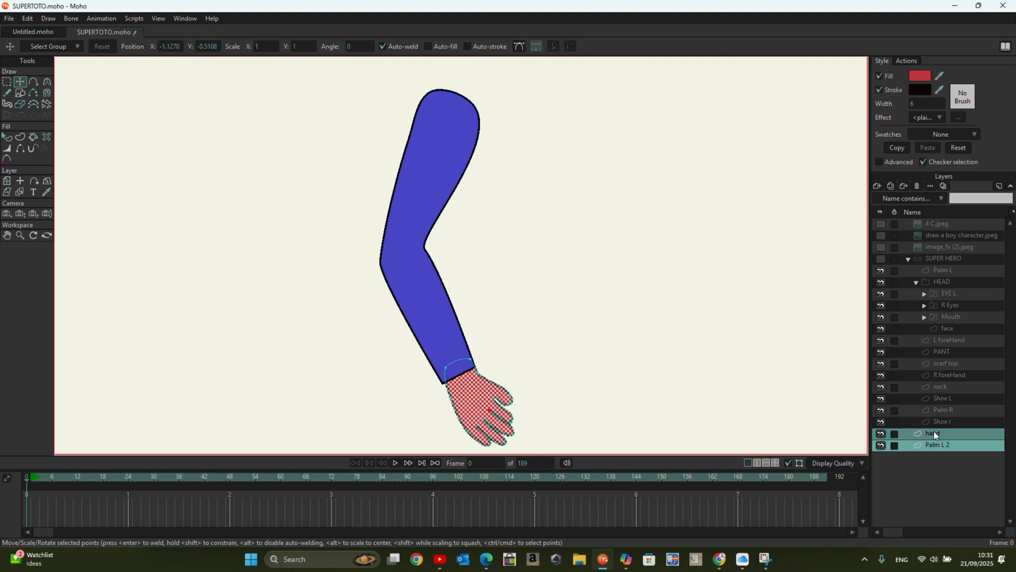
pyautogui.rightClick(934, 432)
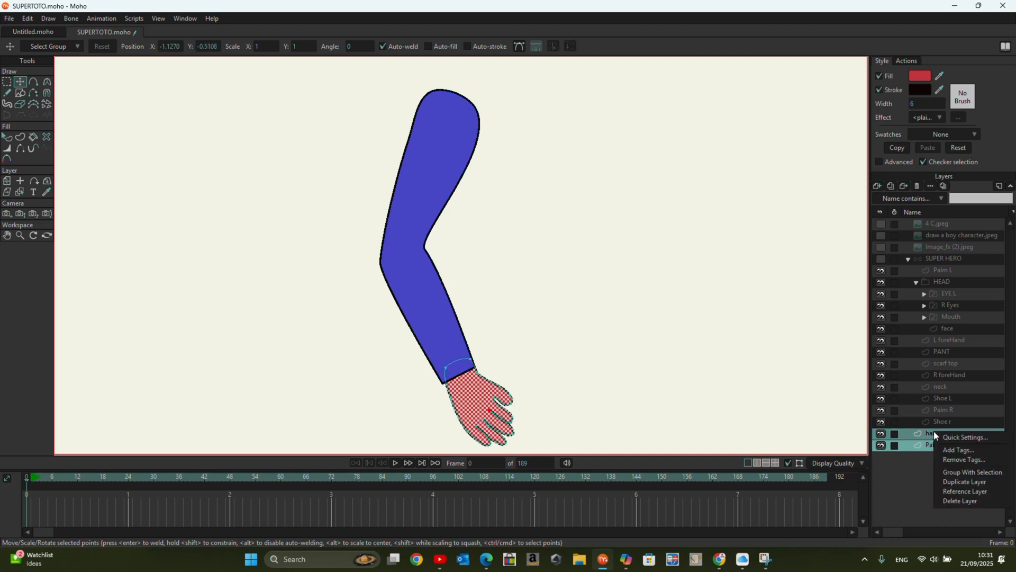
pyautogui.click(973, 472)
pyautogui.moveTo(663, 295); pyautogui.dragTo(616, 289)
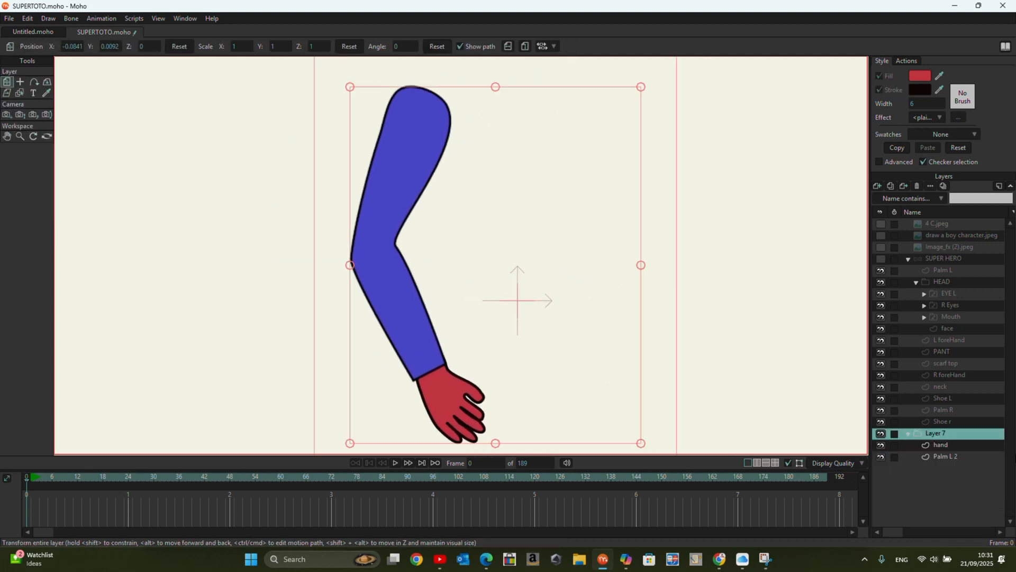
# Convert the new group to a bone layer and rename it Right Hand.
pyautogui.rightClick(939, 439)
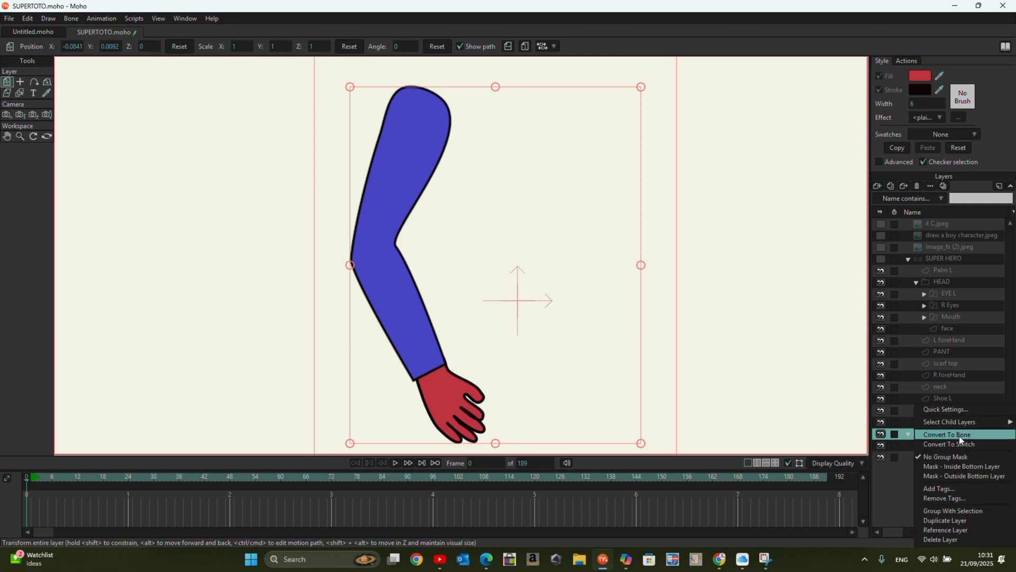
pyautogui.click(959, 435)
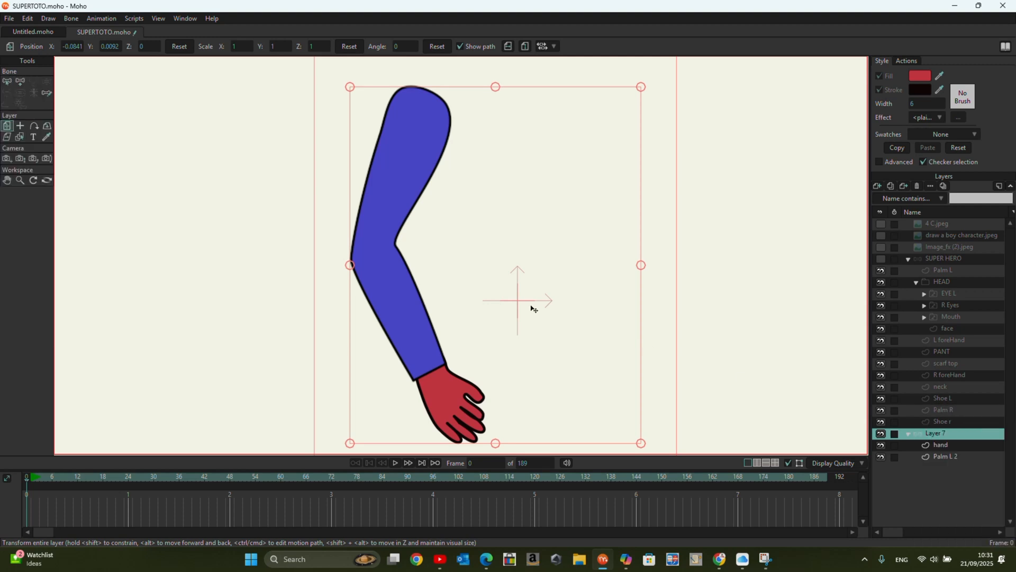
pyautogui.doubleClick(942, 437)
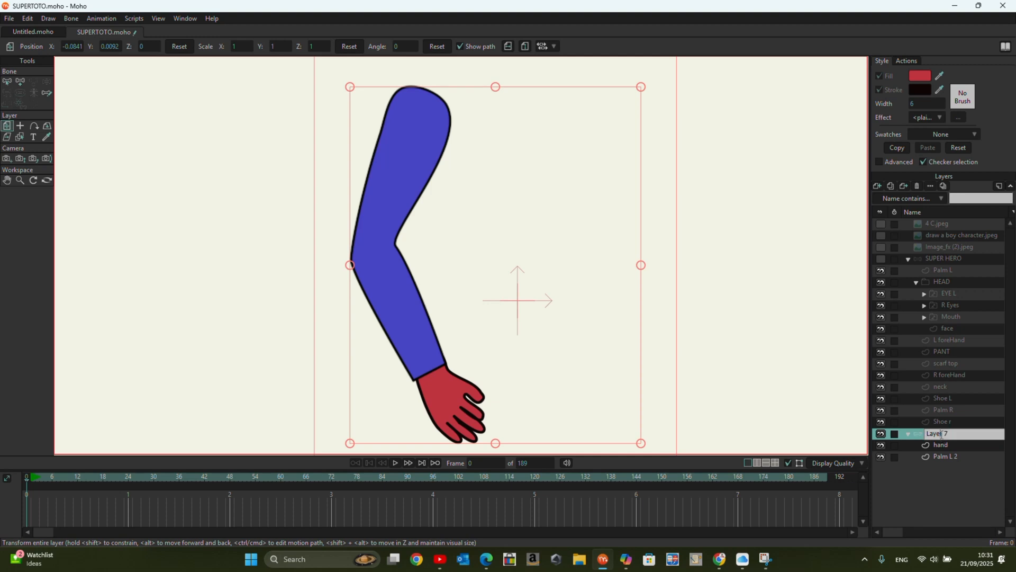
pyautogui.hotkey('ctrl', 'a')
pyautogui.write('R')
pyautogui.press('Return')
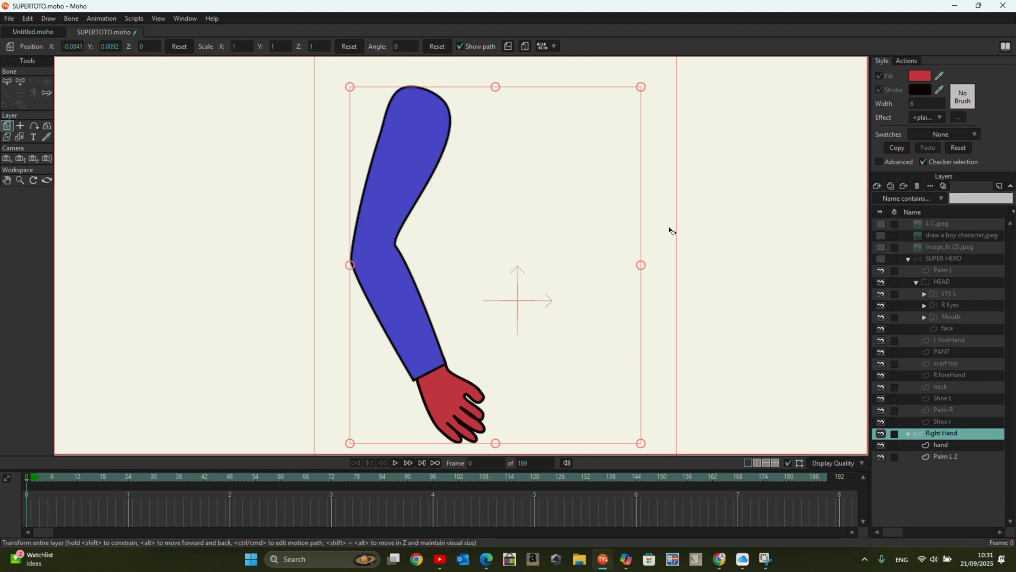
# Add a chain of three bones running from the shoulder to the elbow, to the wrist and through the palm.
pyautogui.scroll(-1, 474, 189)
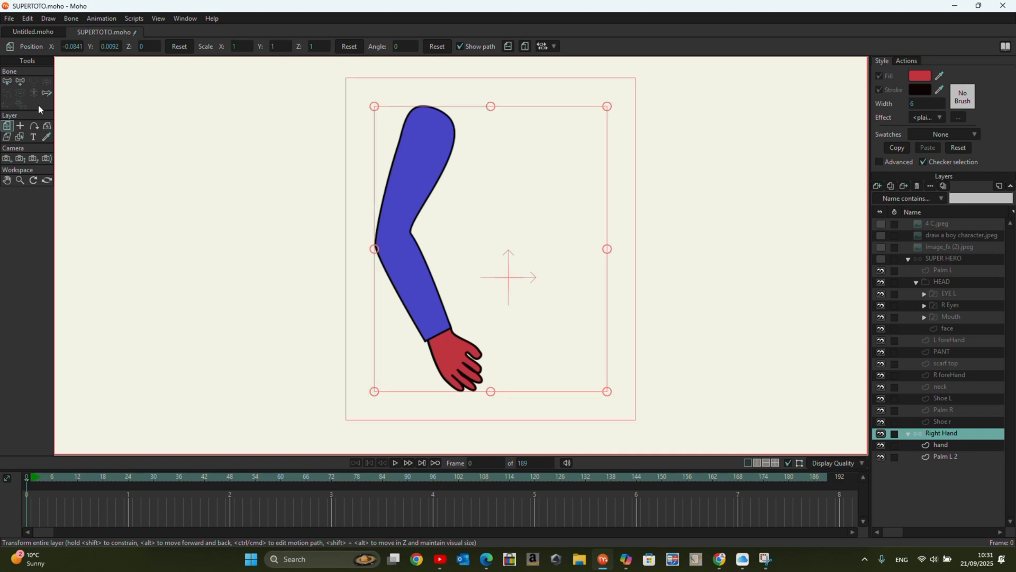
pyautogui.click(21, 83)
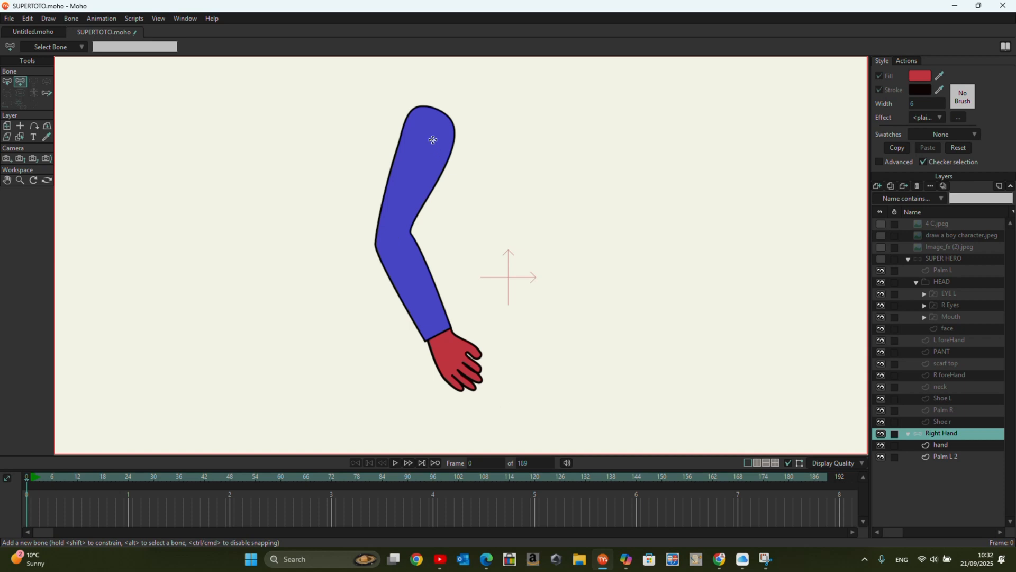
pyautogui.moveTo(434, 122); pyautogui.dragTo(392, 240)
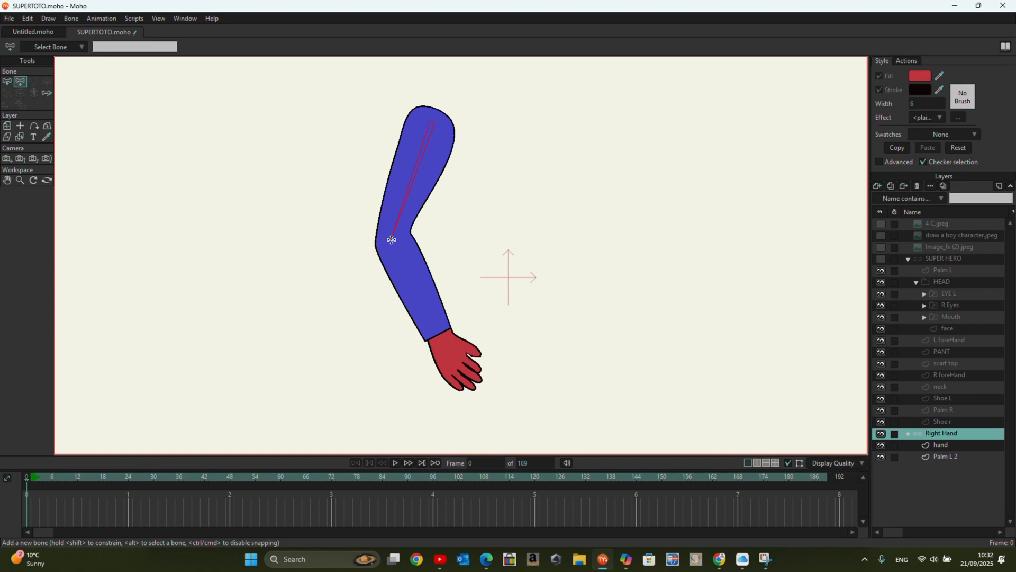
pyautogui.moveTo(392, 240); pyautogui.dragTo(489, 396)
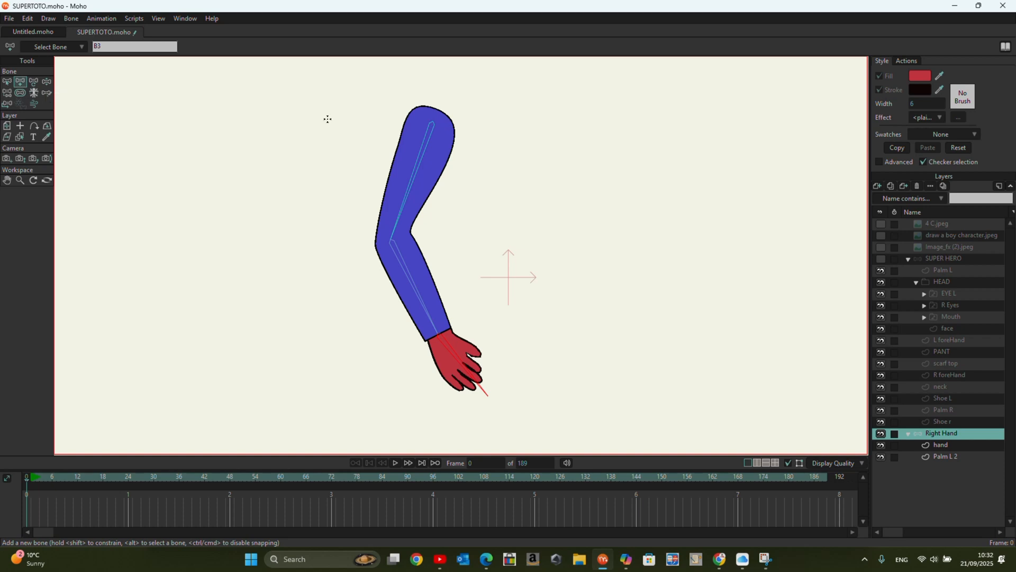
# Add a pin bone at the shoulder and make it the parent of the upper-arm bone.
pyautogui.click(435, 119)
pyautogui.click(8, 95)
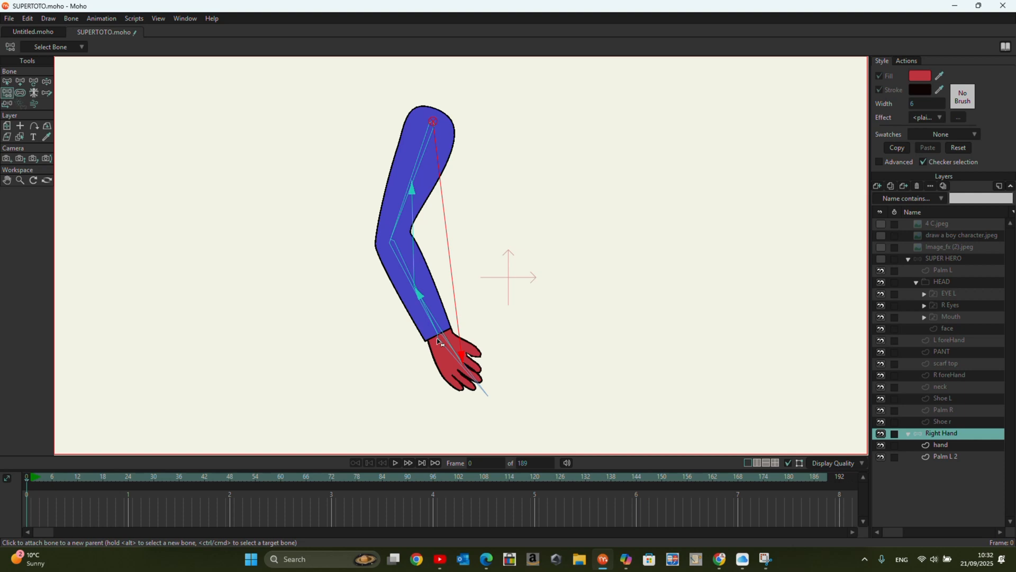
pyautogui.click(466, 360)
pyautogui.click(7, 82)
pyautogui.click(418, 180)
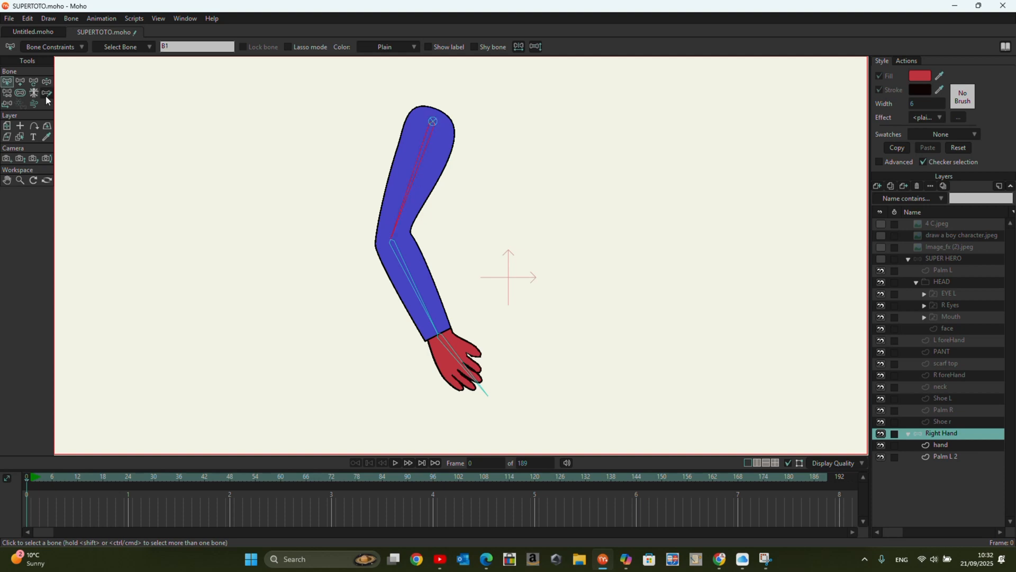
pyautogui.click(7, 93)
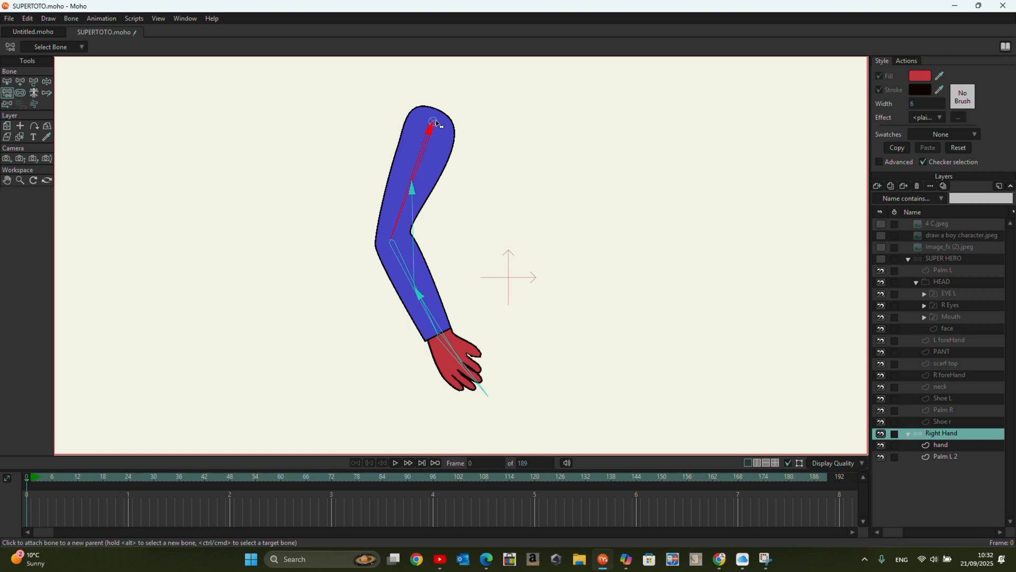
# Test how the artwork deforms by bending the upper-arm, forearm and palm bones with Manipulate Bones.
pyautogui.click(47, 83)
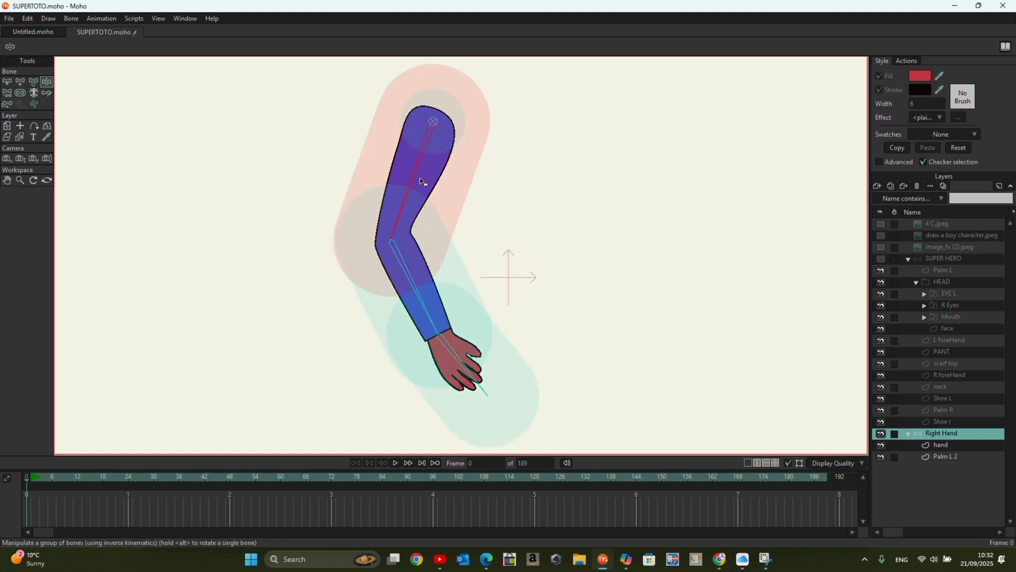
pyautogui.click(433, 313)
pyautogui.moveTo(433, 313)
pyautogui.mouseDown()
pyautogui.moveTo(479, 234)
pyautogui.moveTo(434, 317)
pyautogui.moveTo(433, 297)
pyautogui.mouseUp()
pyautogui.moveTo(424, 150)
pyautogui.mouseDown()
pyautogui.moveTo(409, 158)
pyautogui.moveTo(399, 144)
pyautogui.moveTo(420, 163)
pyautogui.moveTo(418, 153)
pyautogui.mouseUp()
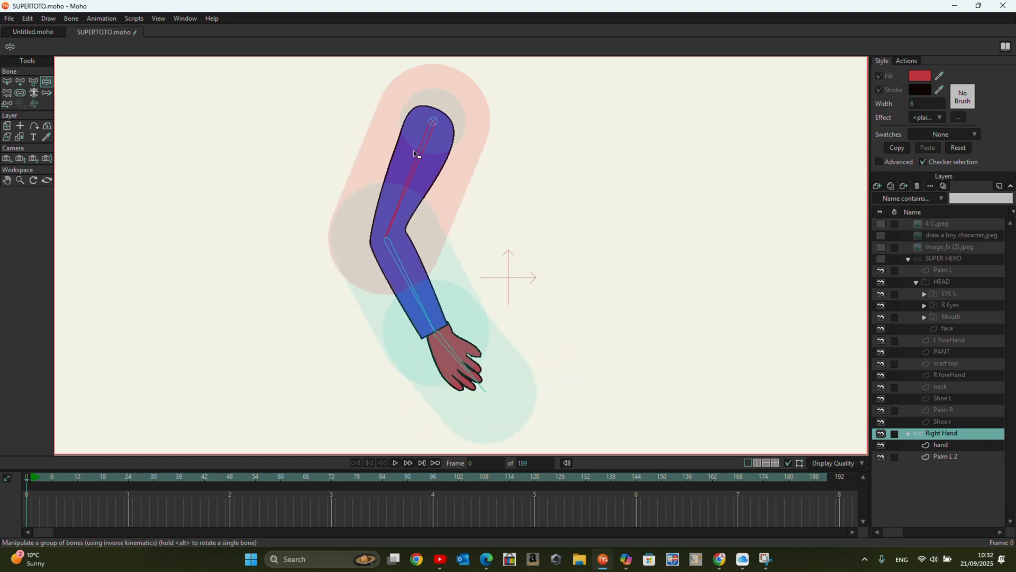
pyautogui.moveTo(403, 282); pyautogui.dragTo(402, 271)
pyautogui.moveTo(485, 391); pyautogui.dragTo(471, 380)
pyautogui.moveTo(402, 307)
pyautogui.mouseDown()
pyautogui.moveTo(406, 294)
pyautogui.moveTo(399, 304)
pyautogui.moveTo(409, 305)
pyautogui.mouseUp()
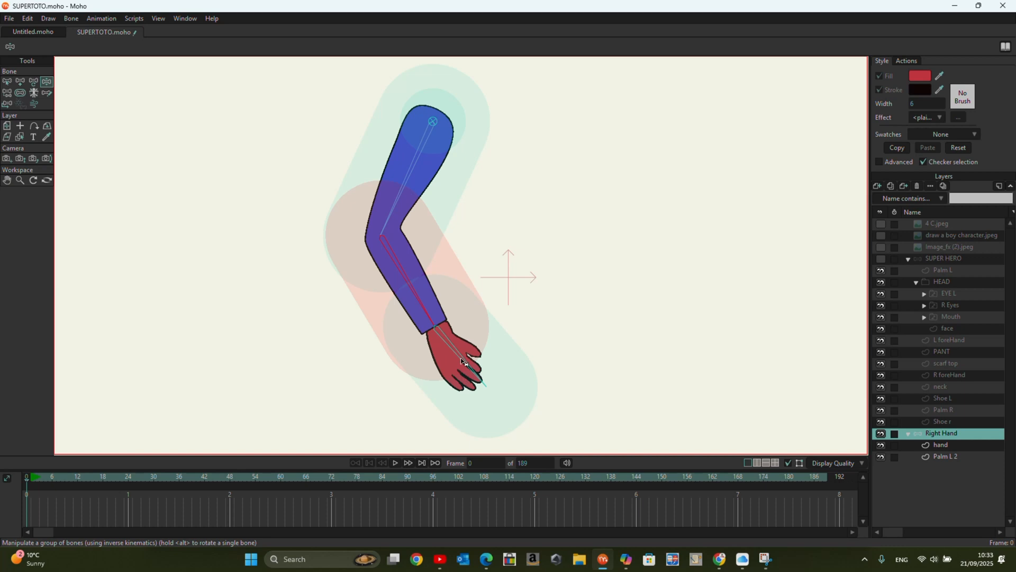
pyautogui.moveTo(461, 370)
pyautogui.mouseDown()
pyautogui.moveTo(490, 338)
pyautogui.moveTo(451, 366)
pyautogui.mouseUp()
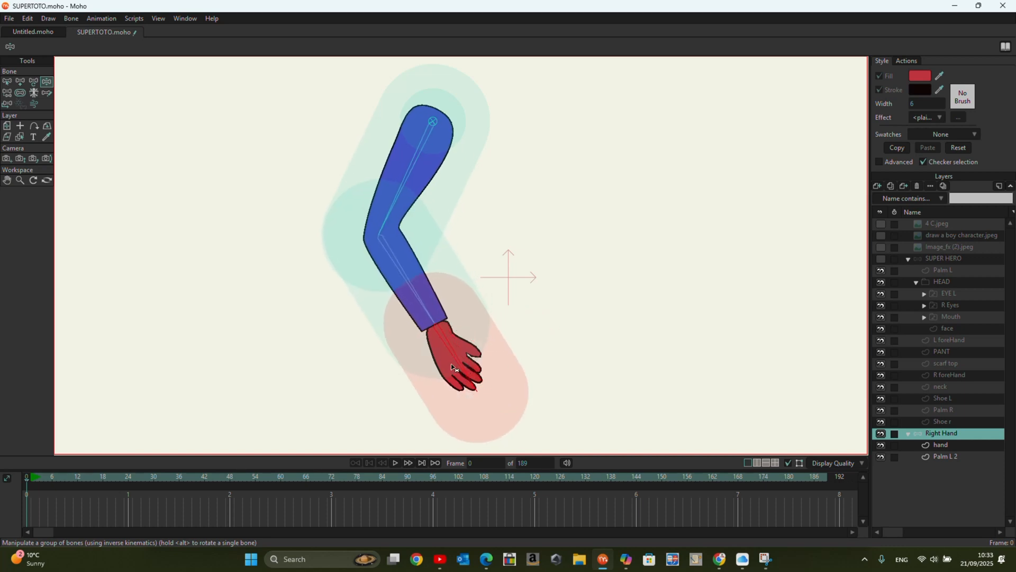
pyautogui.click(414, 180)
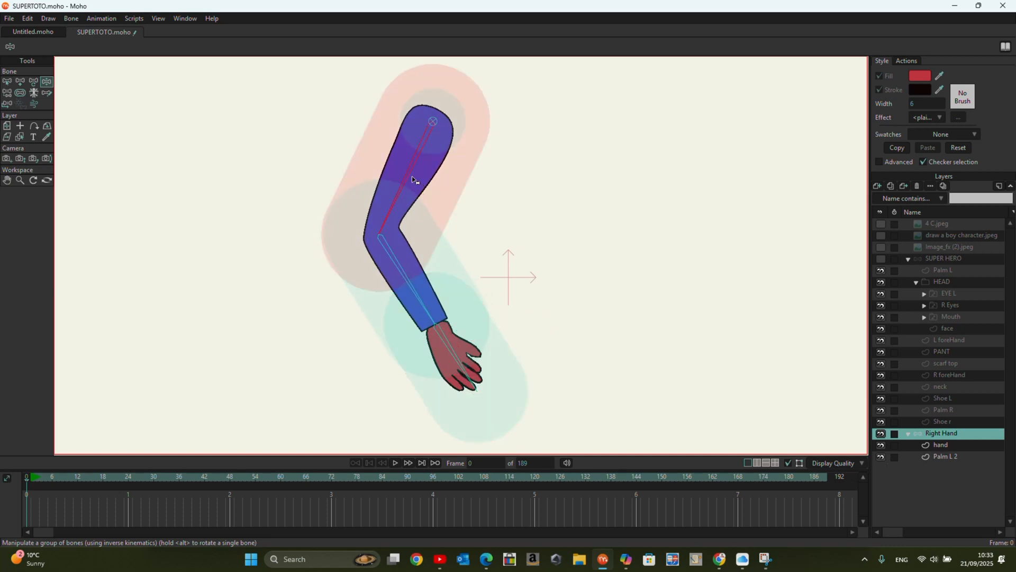
pyautogui.click(416, 283)
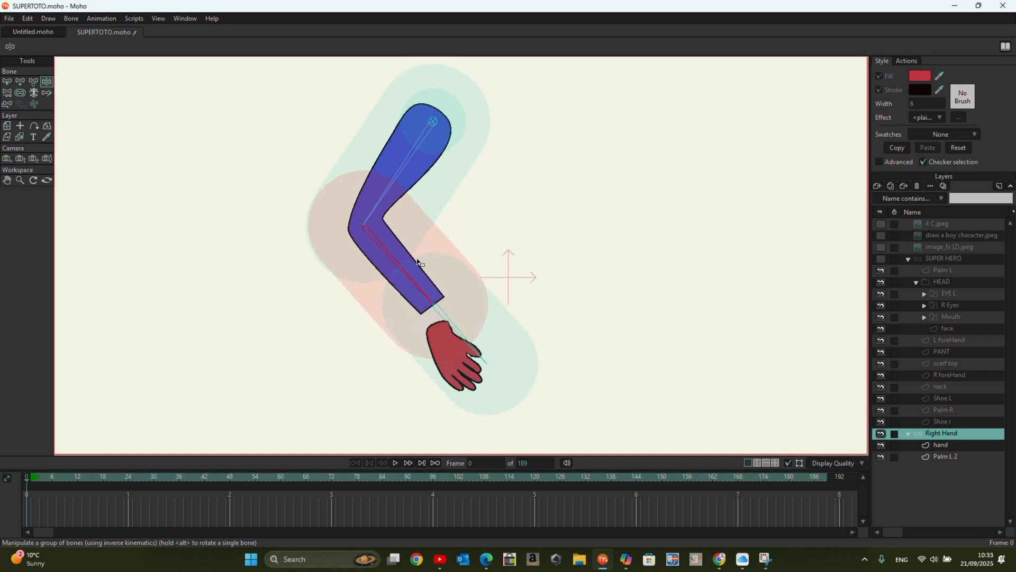
pyautogui.click(400, 190)
pyautogui.moveTo(400, 187); pyautogui.dragTo(425, 287)
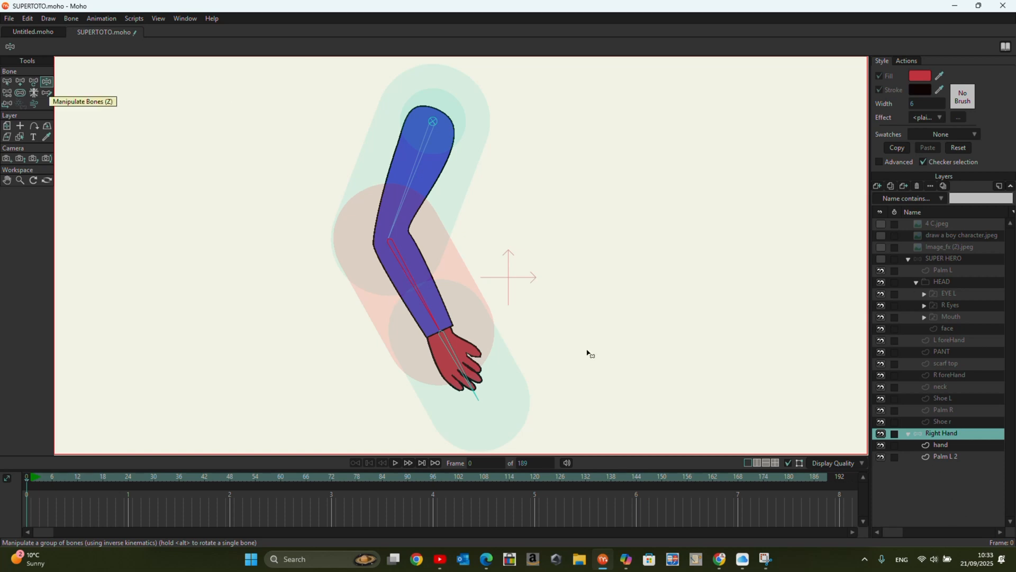
# Bind the hand layer's elbow and wrist points to the forearm bone, and test the binding by bending the forearm.
pyautogui.click(947, 448)
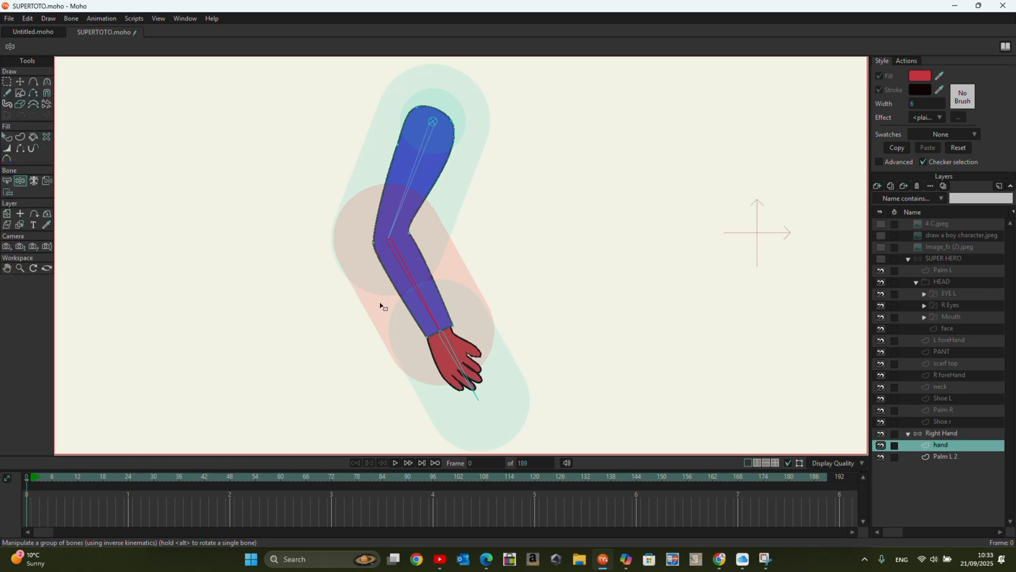
pyautogui.scroll(1, 413, 299)
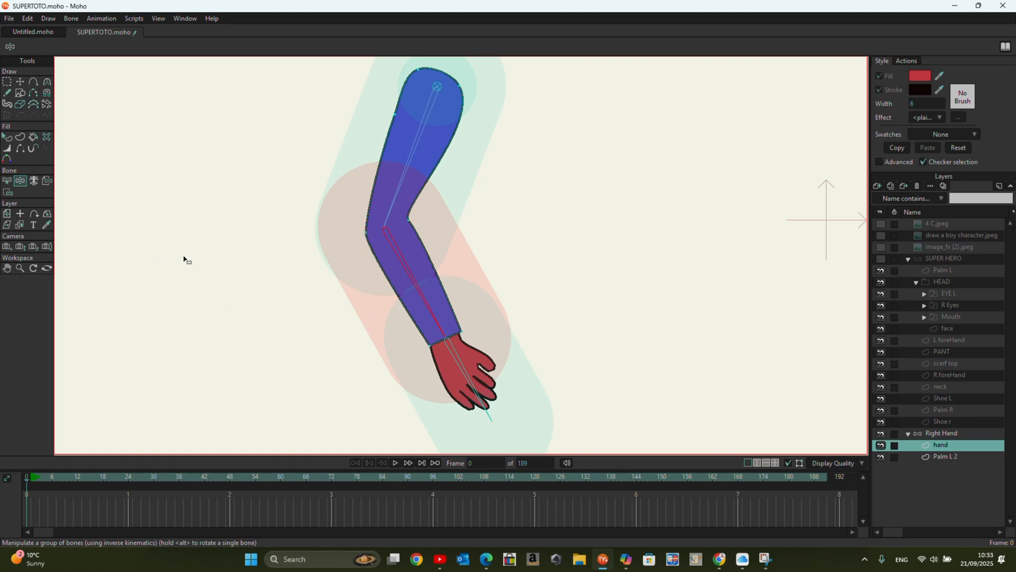
pyautogui.click(7, 192)
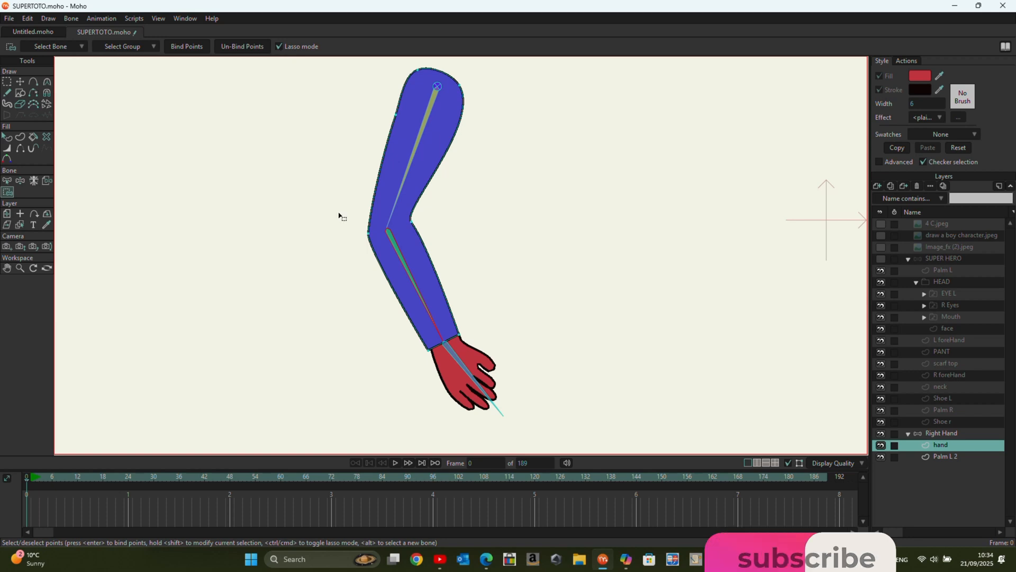
pyautogui.moveTo(342, 241)
pyautogui.mouseDown()
pyautogui.moveTo(369, 216)
pyautogui.moveTo(414, 216)
pyautogui.moveTo(439, 231)
pyautogui.moveTo(476, 293)
pyautogui.moveTo(479, 331)
pyautogui.moveTo(428, 362)
pyautogui.moveTo(390, 345)
pyautogui.moveTo(358, 296)
pyautogui.moveTo(340, 234)
pyautogui.mouseUp()
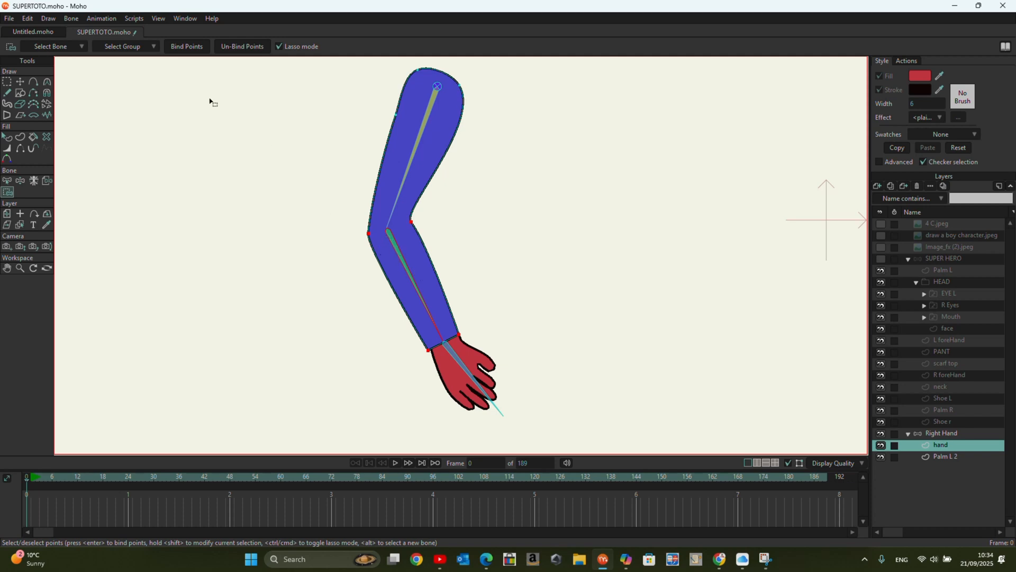
pyautogui.click(187, 47)
pyautogui.click(20, 180)
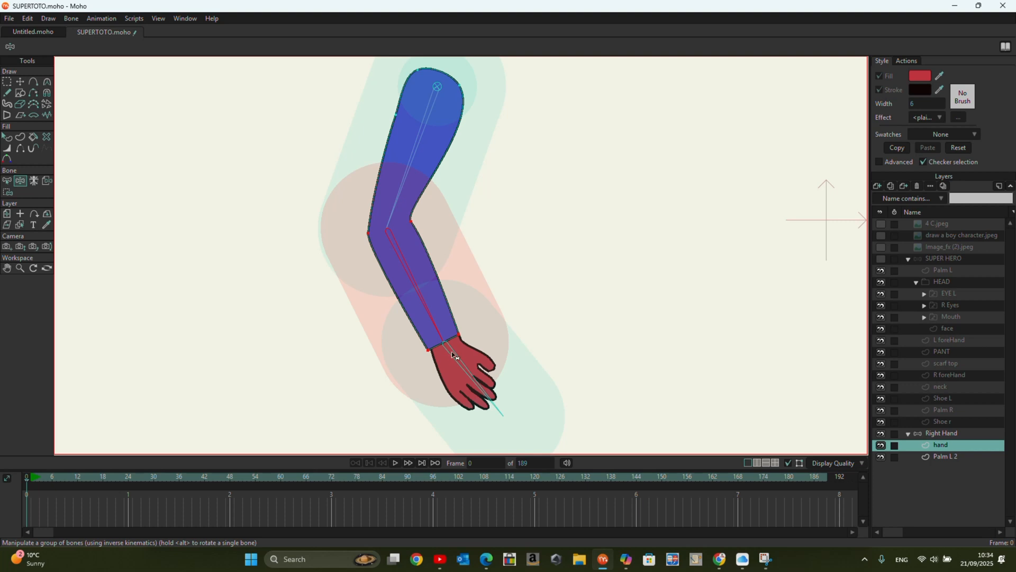
pyautogui.moveTo(448, 326)
pyautogui.mouseDown()
pyautogui.moveTo(477, 222)
pyautogui.moveTo(488, 286)
pyautogui.moveTo(509, 224)
pyautogui.moveTo(525, 252)
pyautogui.moveTo(480, 332)
pyautogui.moveTo(297, 288)
pyautogui.moveTo(277, 225)
pyautogui.moveTo(288, 193)
pyautogui.moveTo(294, 232)
pyautogui.moveTo(295, 198)
pyautogui.moveTo(322, 259)
pyautogui.moveTo(261, 233)
pyautogui.moveTo(311, 236)
pyautogui.moveTo(340, 203)
pyautogui.moveTo(340, 254)
pyautogui.moveTo(329, 220)
pyautogui.moveTo(319, 235)
pyautogui.moveTo(163, 202)
pyautogui.moveTo(333, 236)
pyautogui.moveTo(301, 282)
pyautogui.moveTo(427, 341)
pyautogui.moveTo(444, 263)
pyautogui.moveTo(465, 351)
pyautogui.moveTo(451, 248)
pyautogui.moveTo(444, 317)
pyautogui.mouseUp()
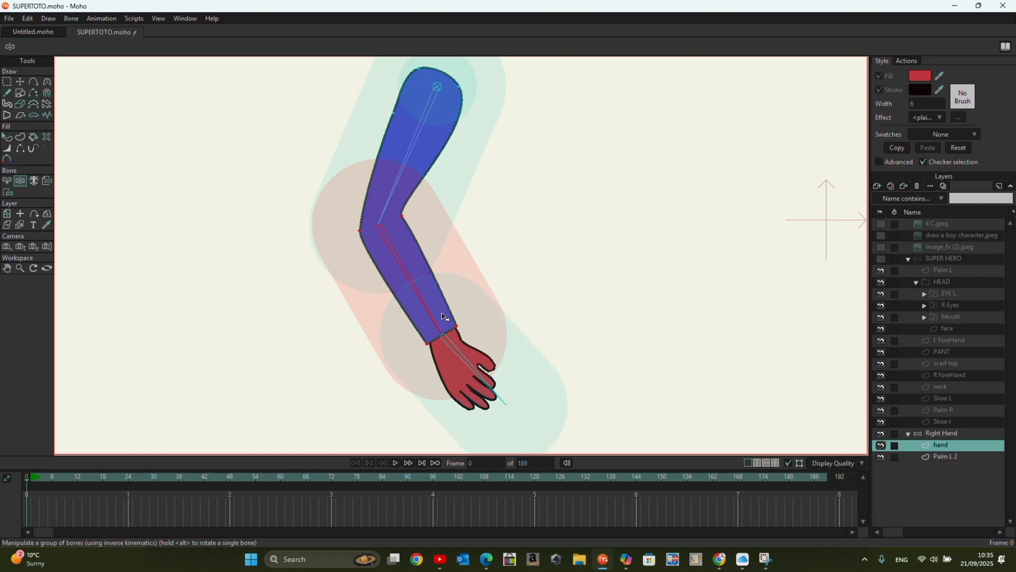
# Bind all points of the Palm L 2 layer to the palm bone.
pyautogui.click(945, 457)
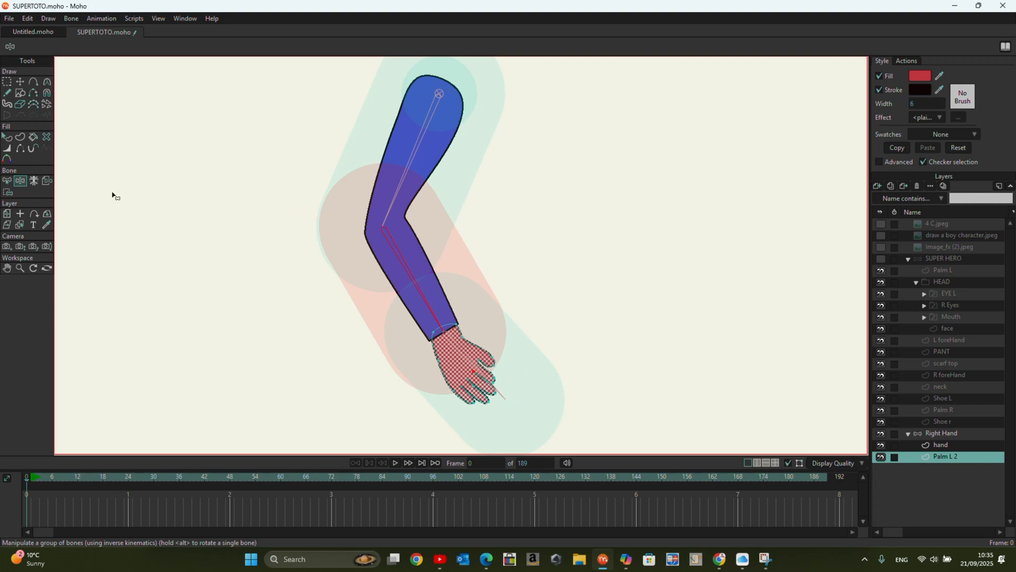
pyautogui.click(7, 181)
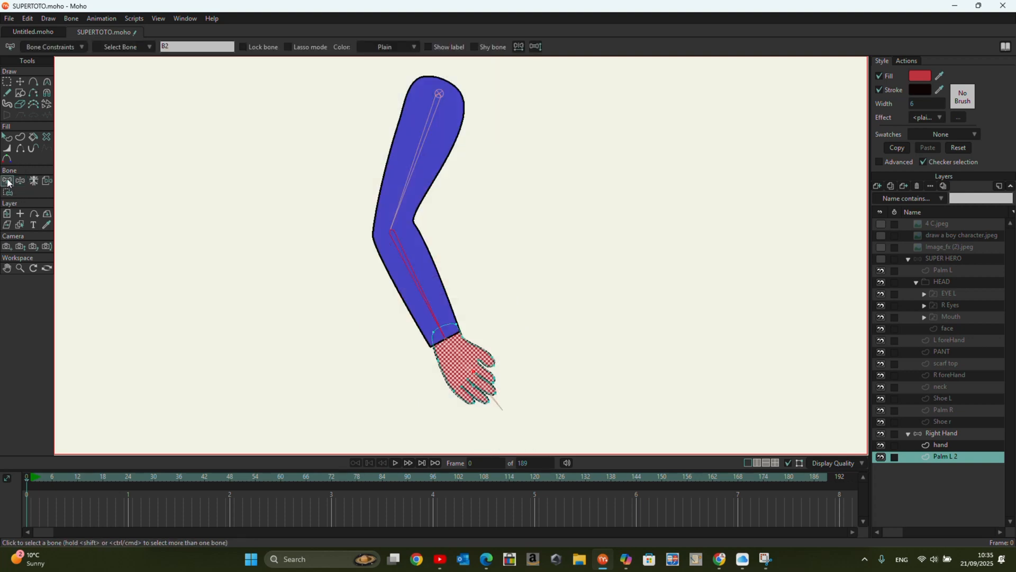
pyautogui.click(498, 407)
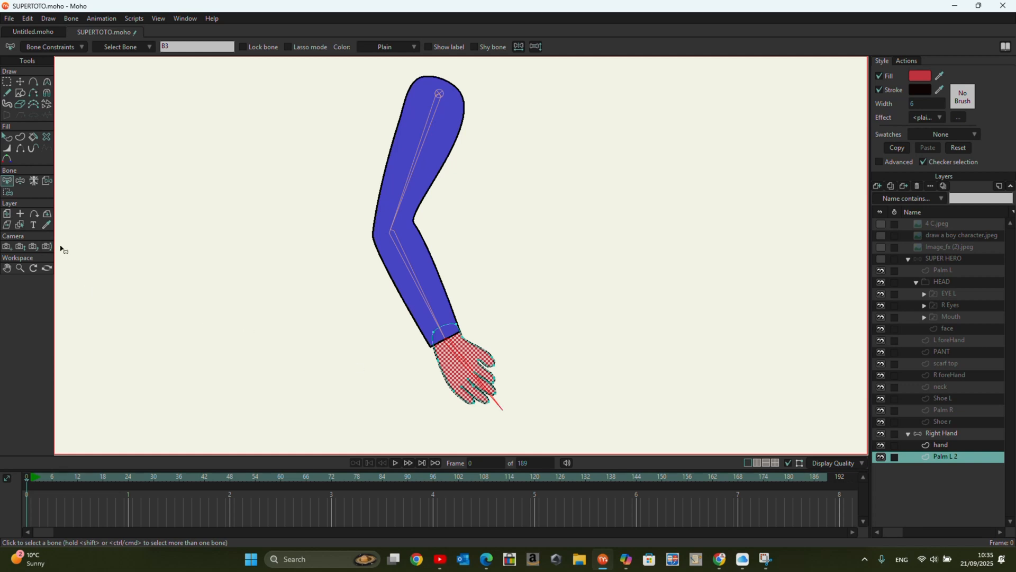
pyautogui.click(8, 192)
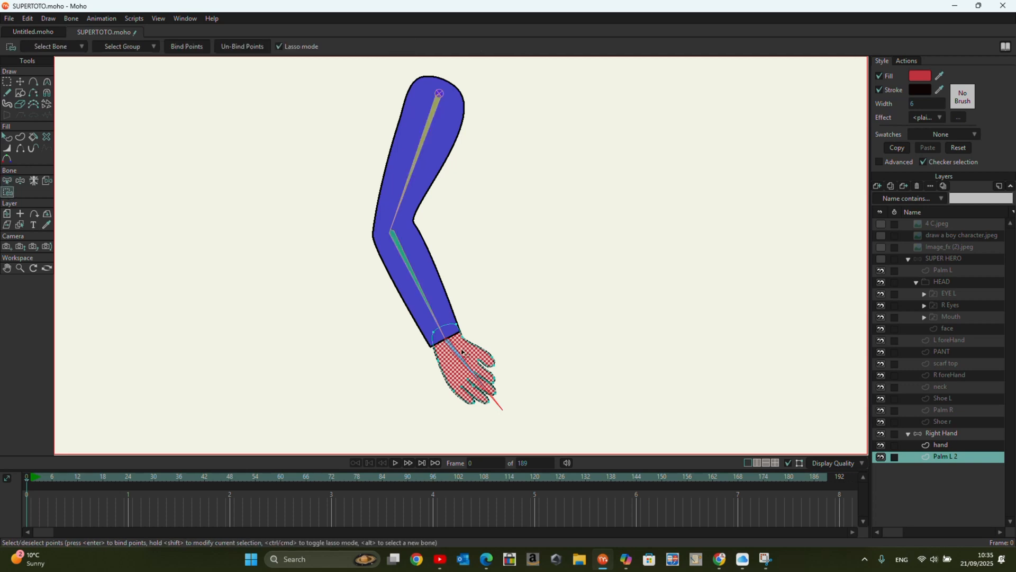
pyautogui.moveTo(465, 316)
pyautogui.mouseDown()
pyautogui.moveTo(423, 325)
pyautogui.moveTo(422, 352)
pyautogui.moveTo(453, 400)
pyautogui.moveTo(504, 423)
pyautogui.moveTo(523, 398)
pyautogui.moveTo(525, 366)
pyautogui.moveTo(465, 315)
pyautogui.mouseUp()
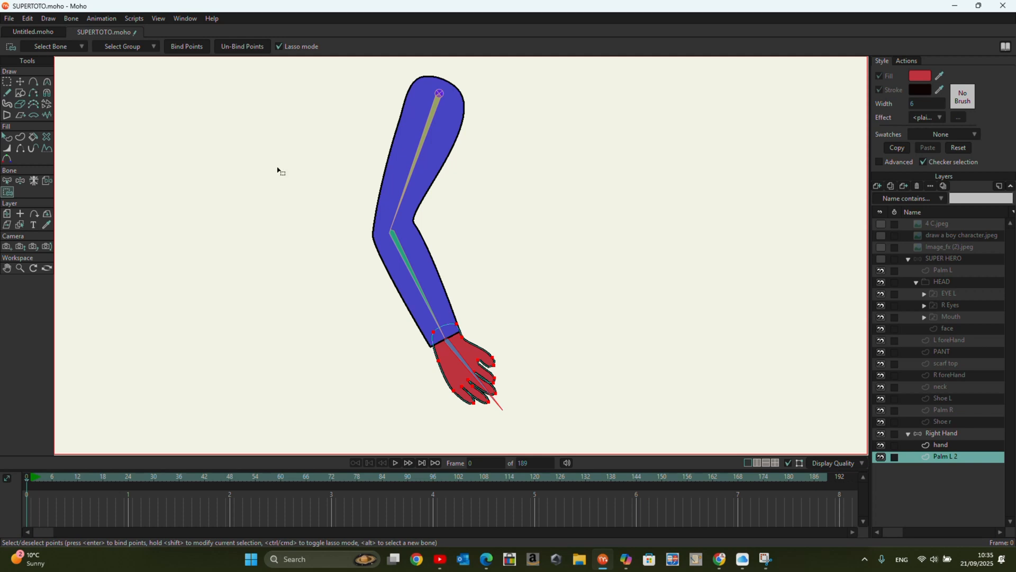
pyautogui.click(178, 49)
# Test the palm binding by bending the palm, forearm and upper-arm bones with Manipulate Bones.
pyautogui.click(21, 180)
pyautogui.moveTo(500, 407); pyautogui.dragTo(526, 388)
pyautogui.moveTo(420, 308); pyautogui.dragTo(416, 229)
pyautogui.moveTo(415, 143); pyautogui.dragTo(398, 160)
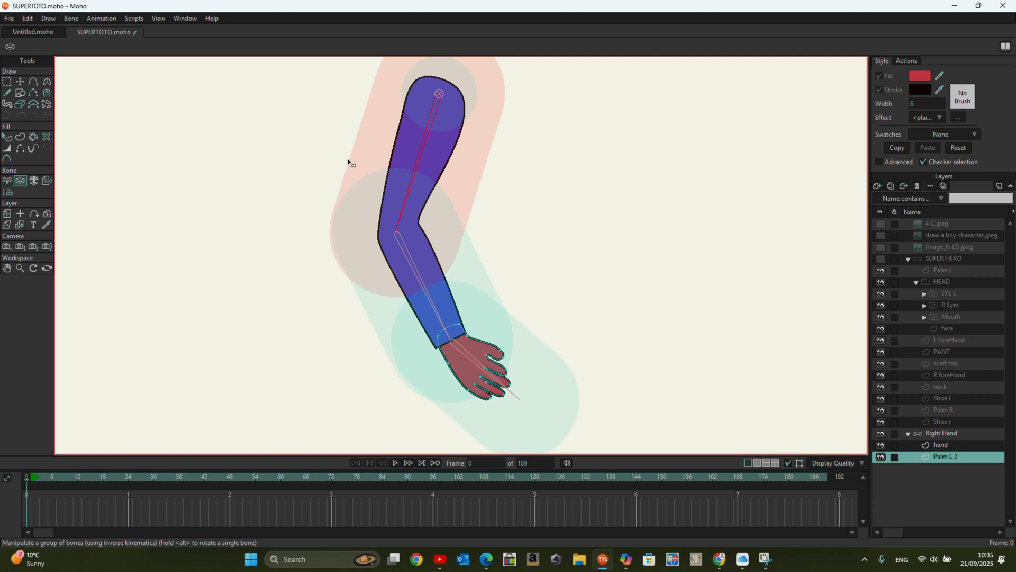
# Bind the hand layer's shoulder and elbow points to the upper-arm bone.
pyautogui.click(7, 180)
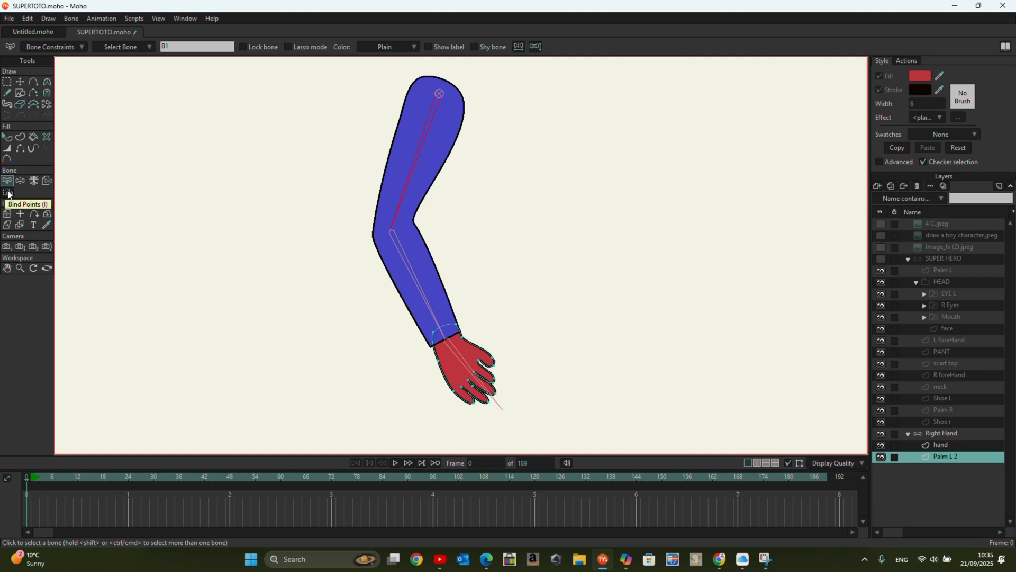
pyautogui.click(937, 445)
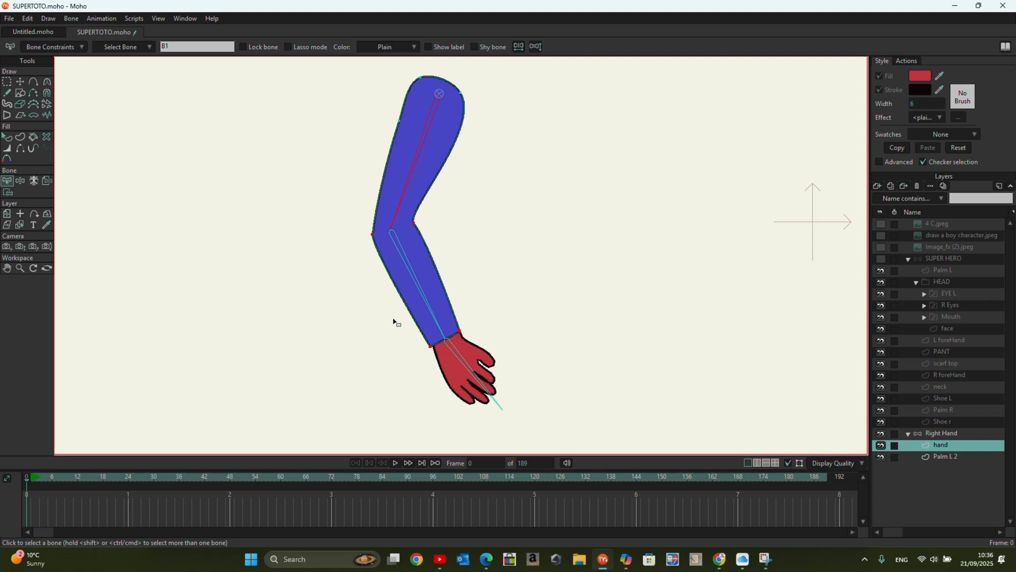
pyautogui.click(8, 192)
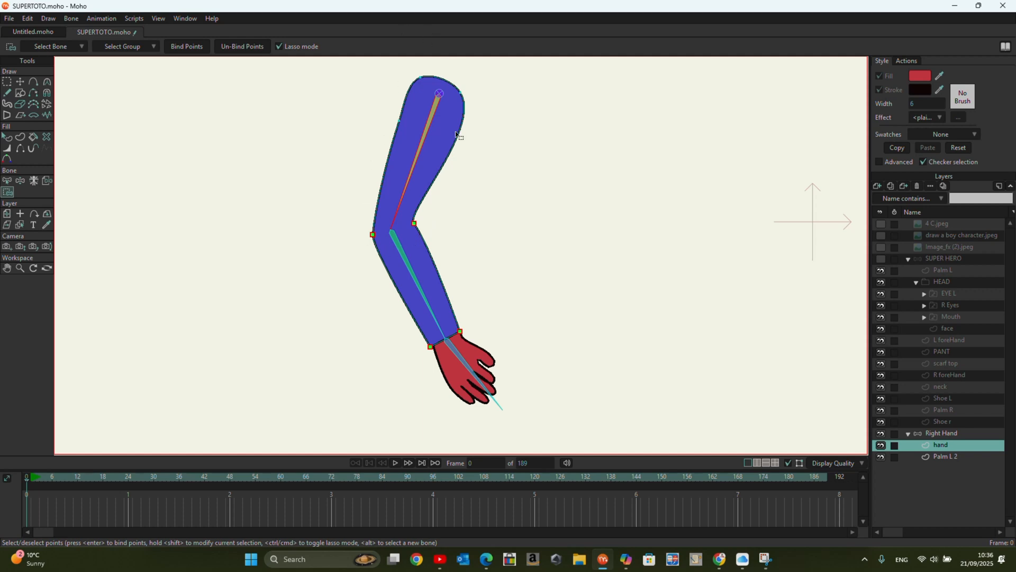
pyautogui.moveTo(407, 71)
pyautogui.mouseDown()
pyautogui.moveTo(382, 107)
pyautogui.moveTo(363, 239)
pyautogui.moveTo(391, 239)
pyautogui.moveTo(442, 212)
pyautogui.moveTo(472, 139)
pyautogui.moveTo(465, 66)
pyautogui.moveTo(386, 93)
pyautogui.mouseUp()
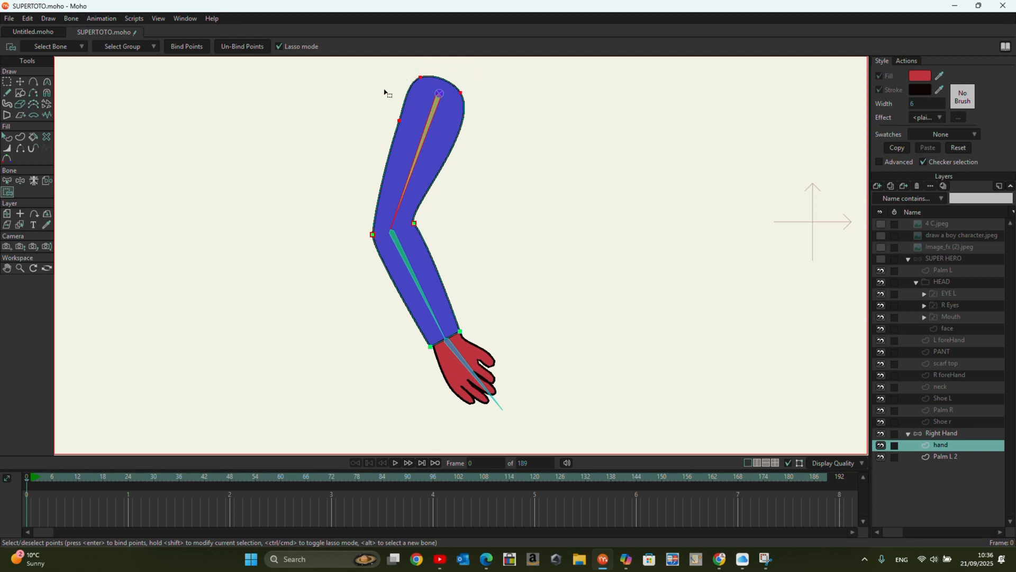
pyautogui.click(191, 46)
# Test the whole arm's binding by swinging the forearm and upper-arm bones in both directions with Manipulate Bones.
pyautogui.click(19, 181)
pyautogui.moveTo(418, 315); pyautogui.dragTo(456, 273)
pyautogui.moveTo(406, 174); pyautogui.dragTo(461, 163)
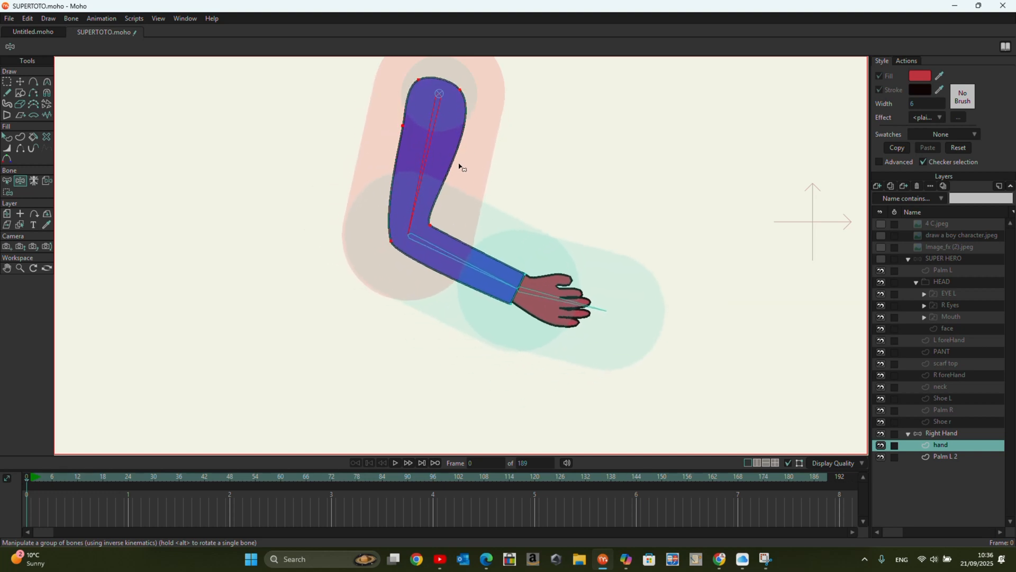
pyautogui.click(6, 182)
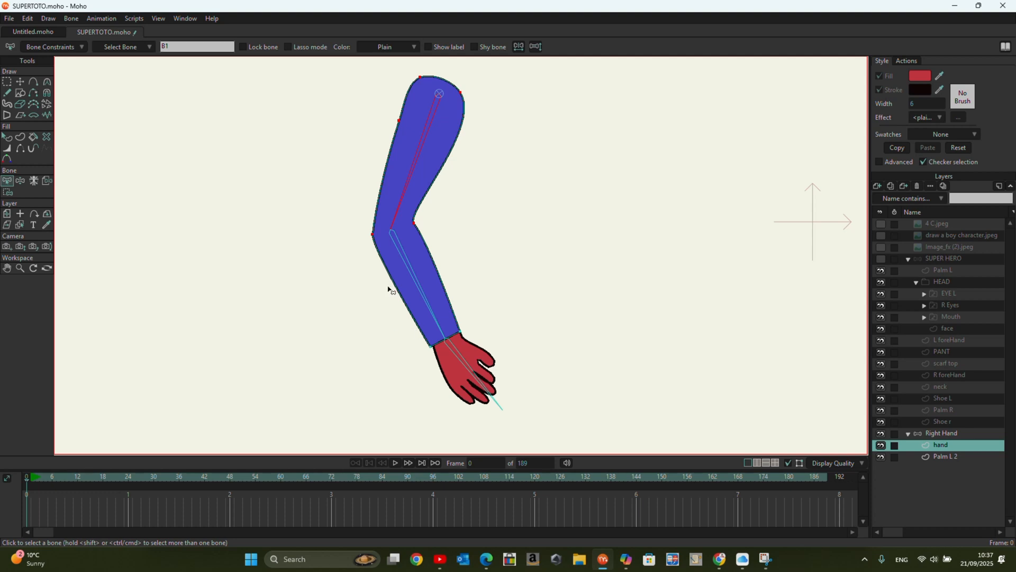
pyautogui.click(22, 182)
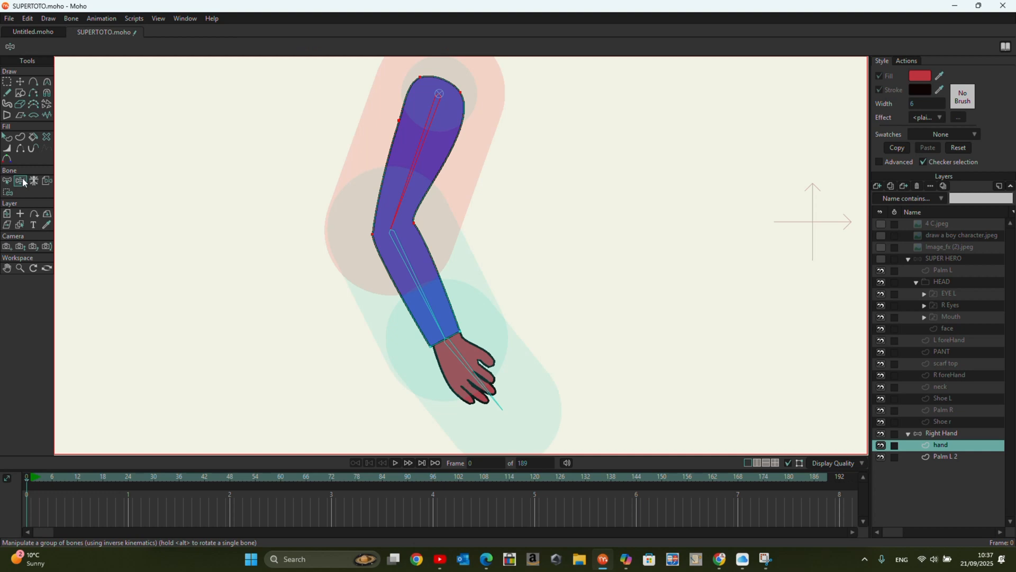
pyautogui.moveTo(432, 329); pyautogui.dragTo(320, 126)
pyautogui.moveTo(319, 259); pyautogui.dragTo(465, 297)
pyautogui.click(262, 294)
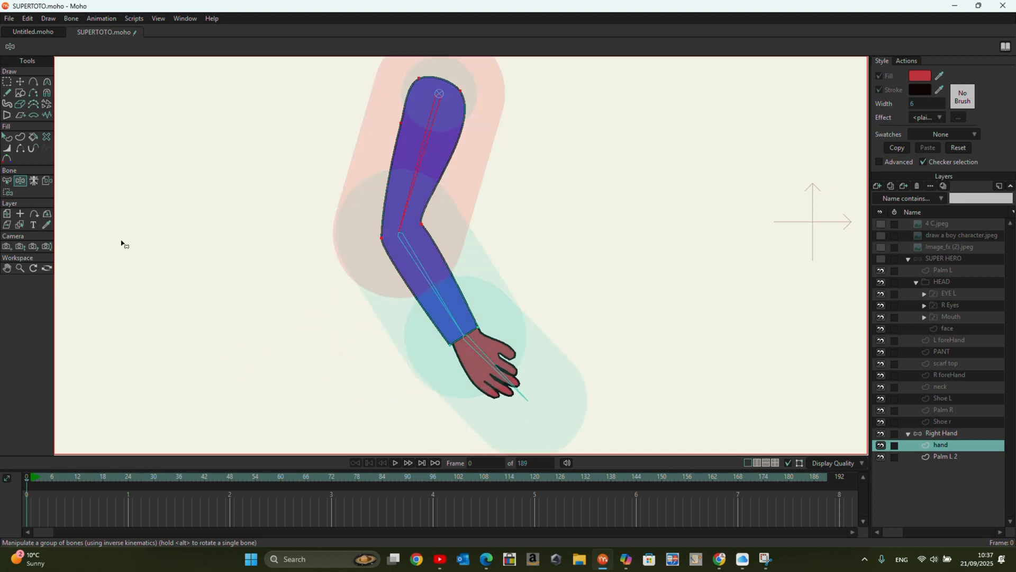
# Select the forearm bone in the Right Hand layer and create a smart bone action for it named B2.
pyautogui.click(941, 434)
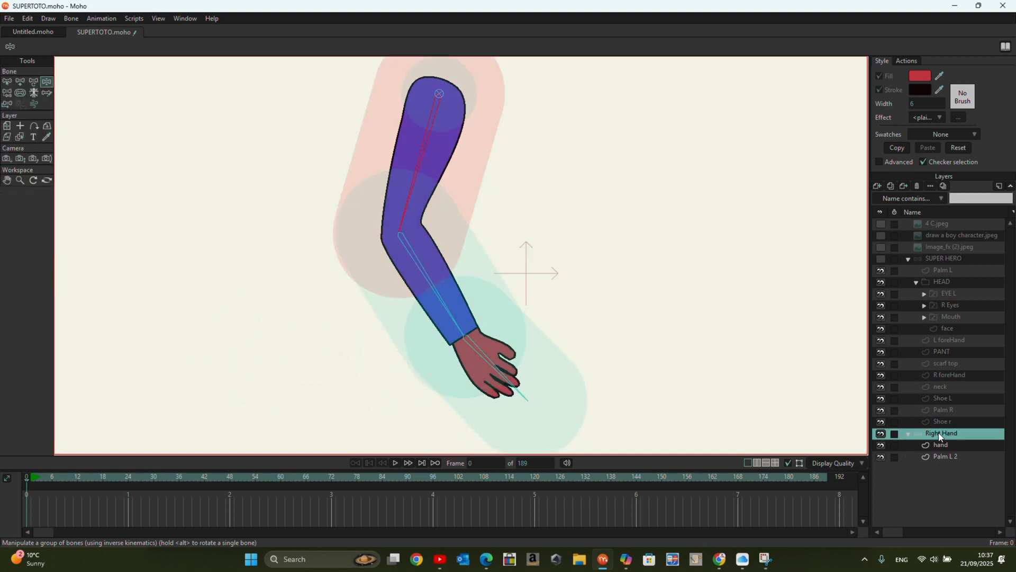
pyautogui.click(7, 81)
pyautogui.click(431, 306)
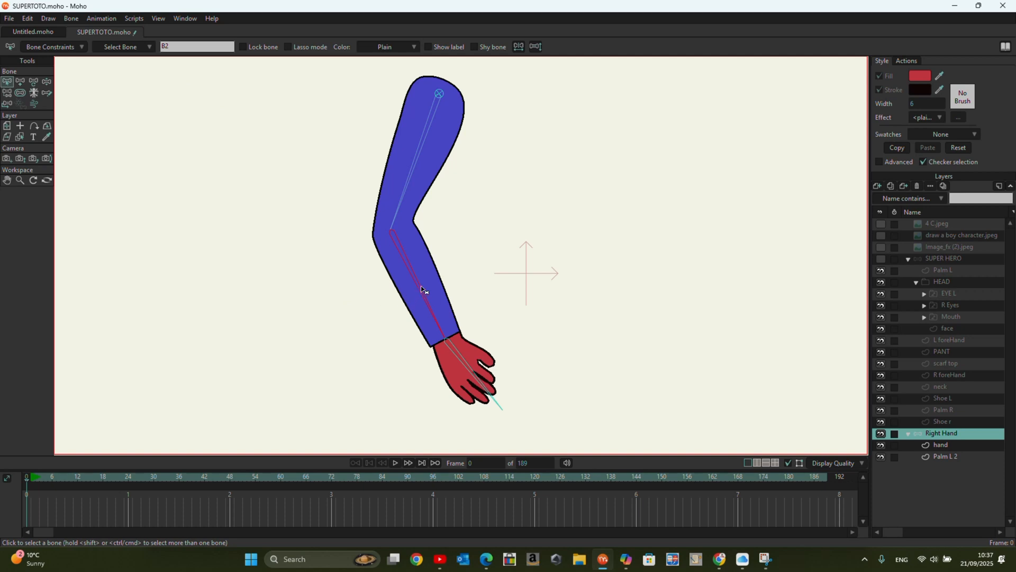
pyautogui.click(906, 61)
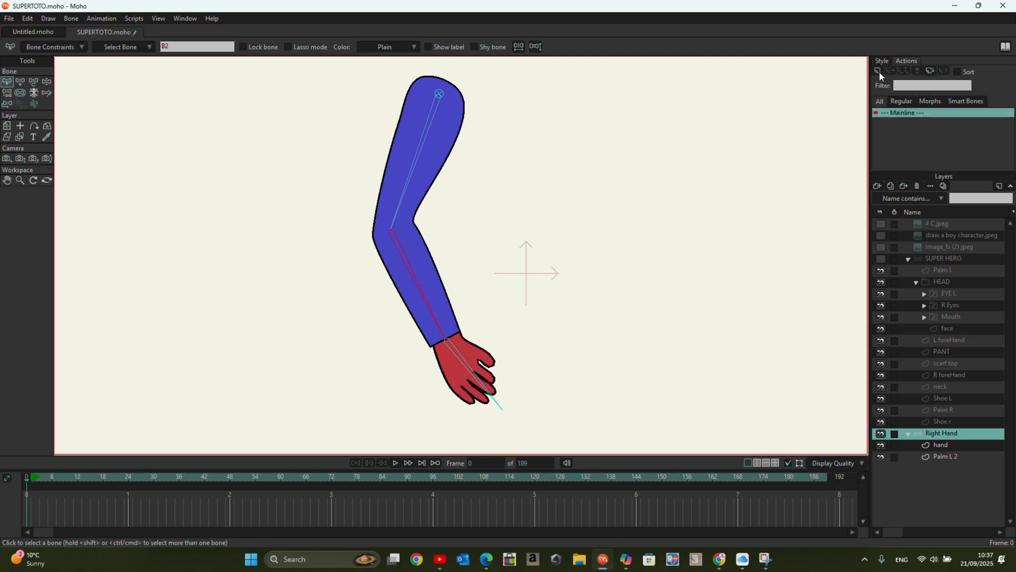
pyautogui.click(879, 72)
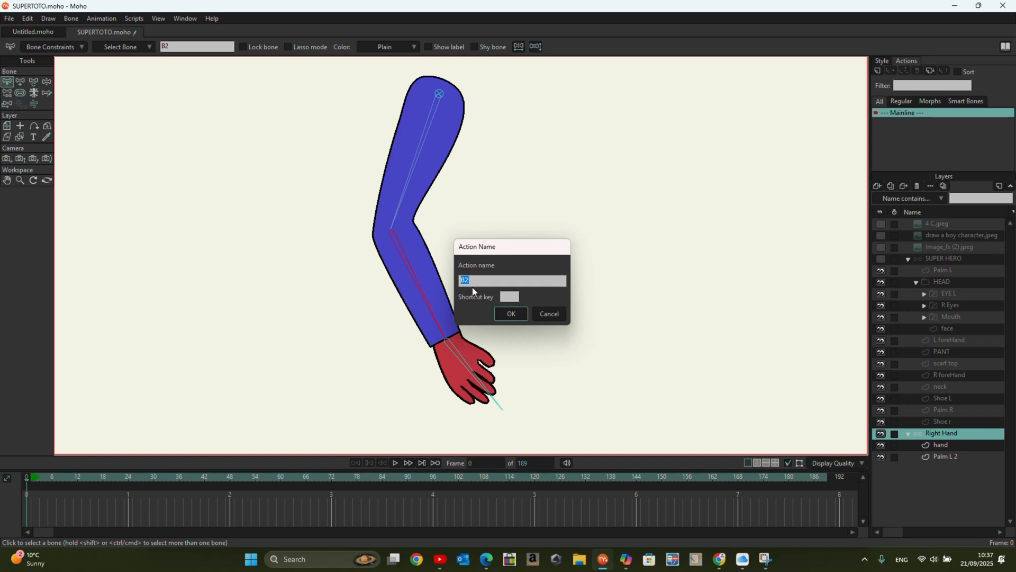
pyautogui.click(511, 314)
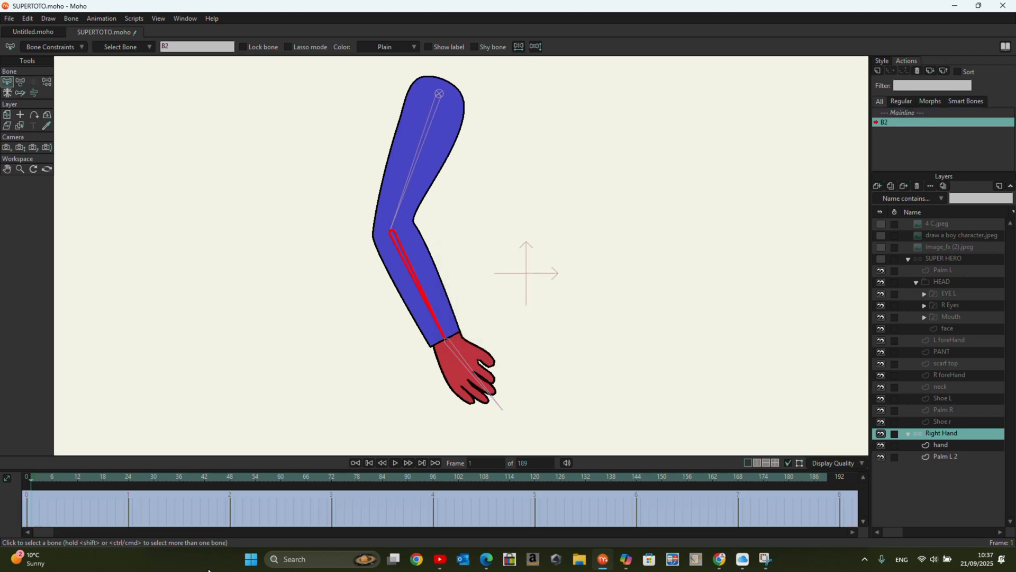
# At frame 24 of the B2 action, rotate the forearm bone upward until the arm folds with the hand beside the shoulder.
pyautogui.click(33, 481)
pyautogui.click(77, 488)
pyautogui.moveTo(118, 502); pyautogui.dragTo(128, 499)
pyautogui.click(21, 82)
pyautogui.moveTo(453, 318); pyautogui.dragTo(469, 128)
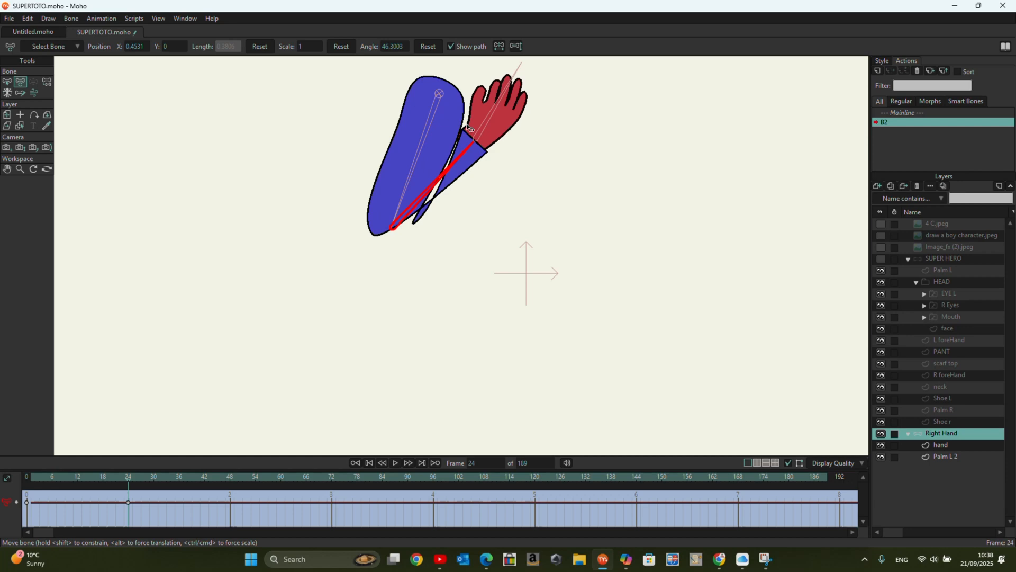
pyautogui.moveTo(467, 126); pyautogui.dragTo(472, 128)
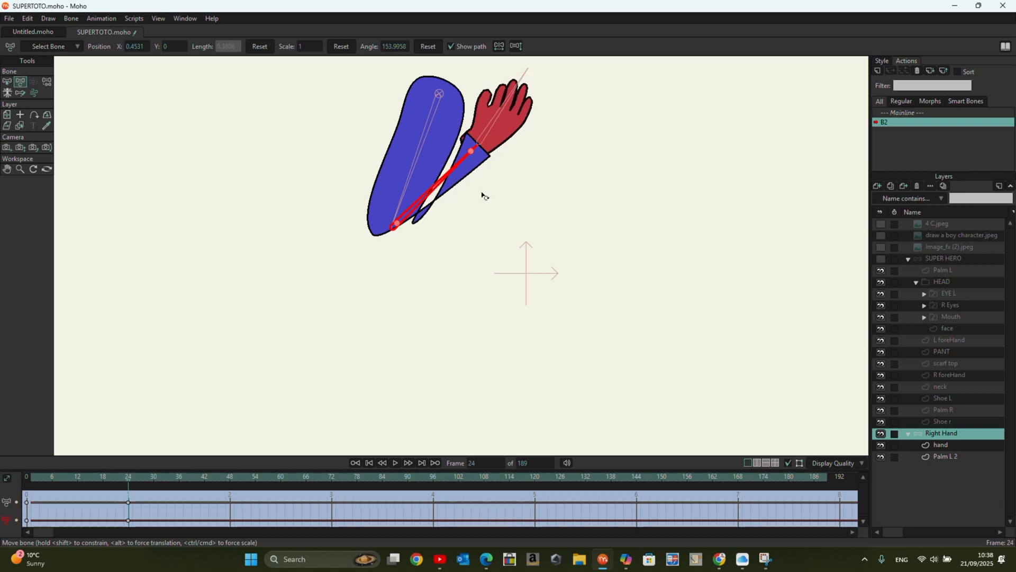
# Reposition the hand layer's inner and outer elbow points at frame 24 to clean up the folded elbow.
pyautogui.click(942, 445)
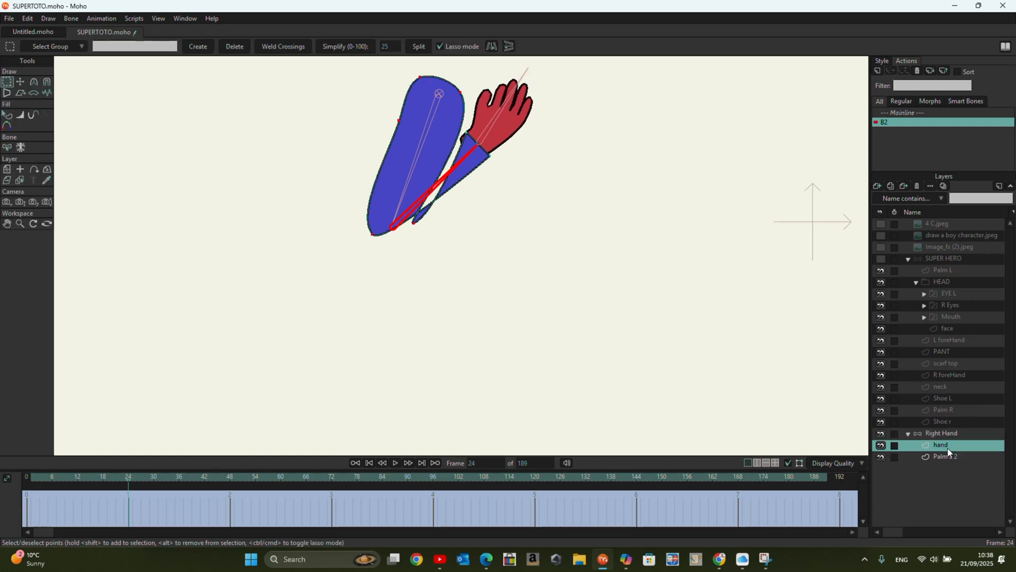
pyautogui.click(21, 81)
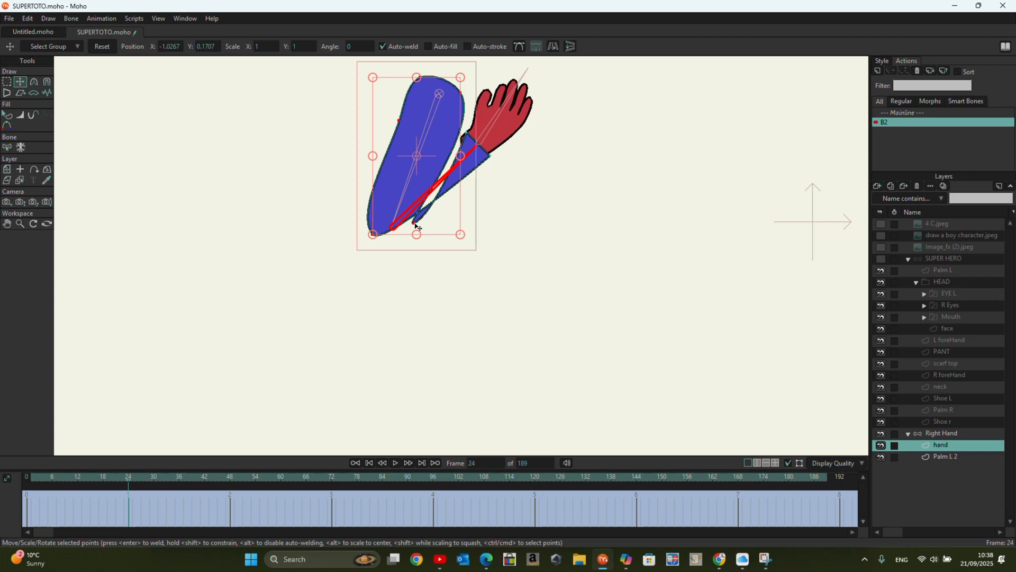
pyautogui.moveTo(417, 226); pyautogui.dragTo(417, 189)
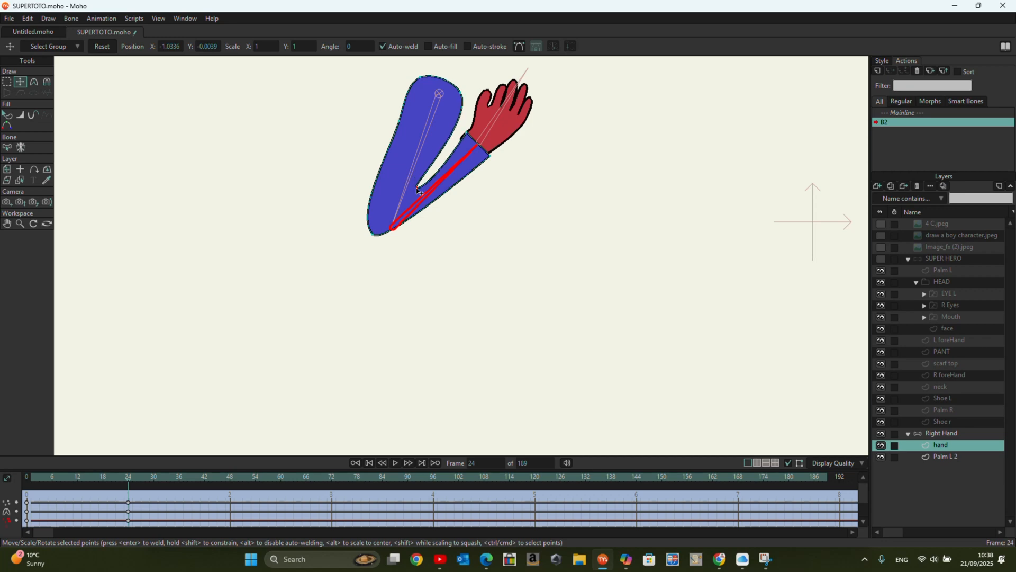
pyautogui.moveTo(374, 234); pyautogui.dragTo(386, 243)
pyautogui.moveTo(417, 189); pyautogui.dragTo(417, 188)
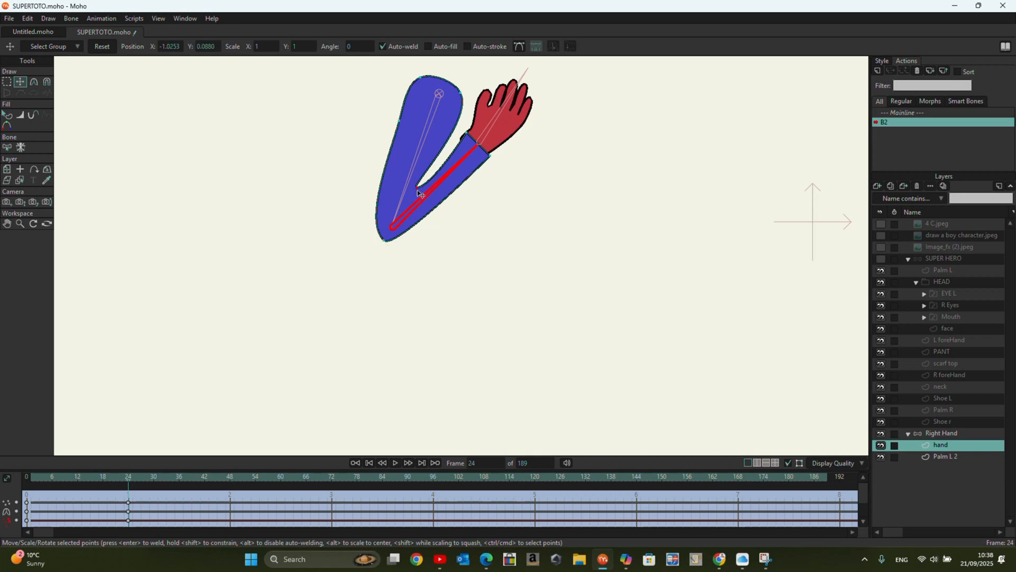
# Adjust the curve handles at the inner elbow and back of the upper arm to smooth the fold, and return to the Mainline.
pyautogui.click(34, 81)
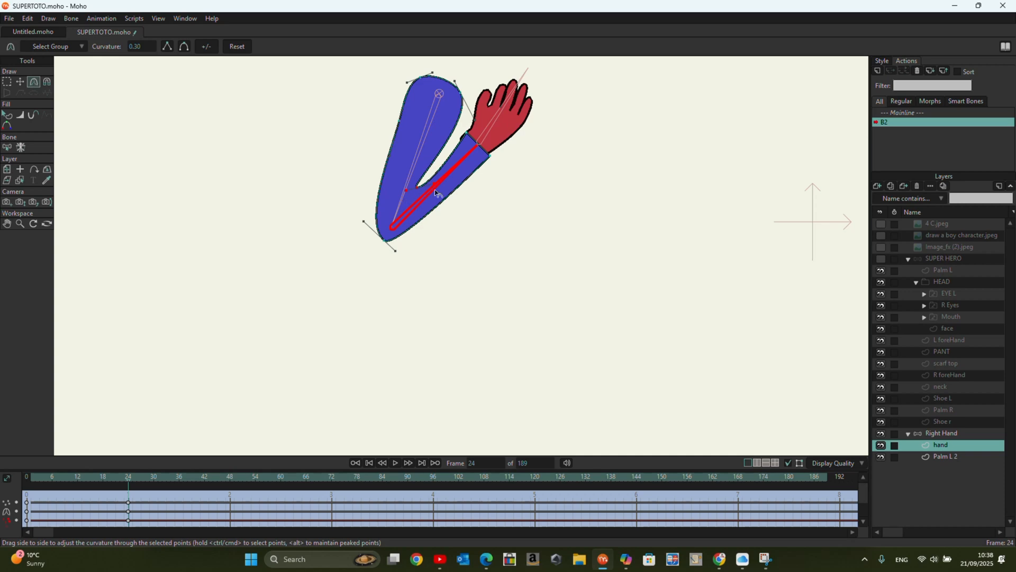
pyautogui.moveTo(433, 183); pyautogui.dragTo(427, 182)
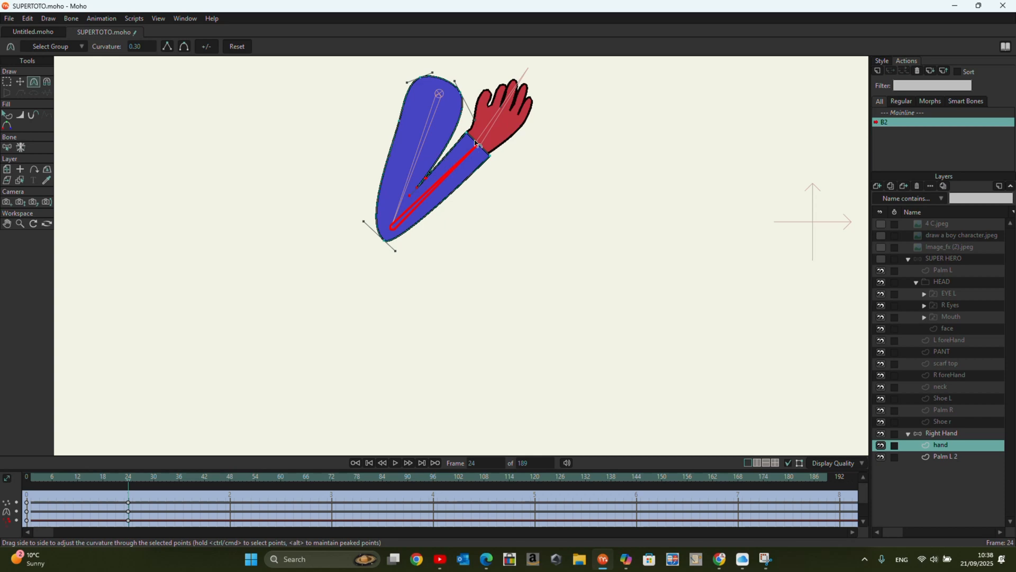
pyautogui.moveTo(474, 122); pyautogui.dragTo(458, 134)
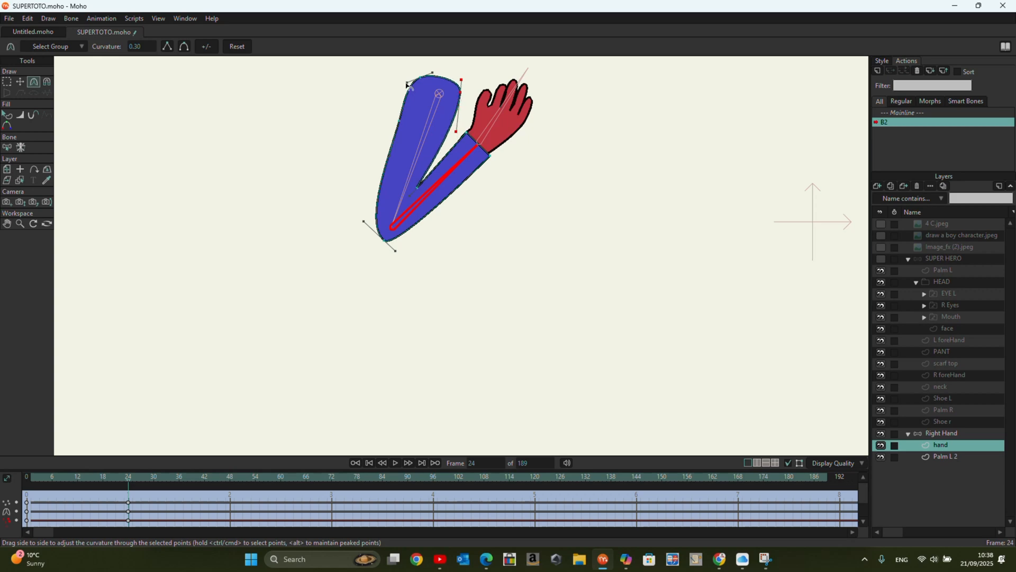
pyautogui.click(409, 81)
pyautogui.moveTo(128, 483)
pyautogui.mouseDown()
pyautogui.moveTo(52, 487)
pyautogui.moveTo(127, 486)
pyautogui.moveTo(53, 493)
pyautogui.moveTo(97, 496)
pyautogui.moveTo(112, 490)
pyautogui.moveTo(40, 490)
pyautogui.moveTo(122, 491)
pyautogui.moveTo(27, 490)
pyautogui.moveTo(130, 497)
pyautogui.mouseUp()
pyautogui.doubleClick(910, 112)
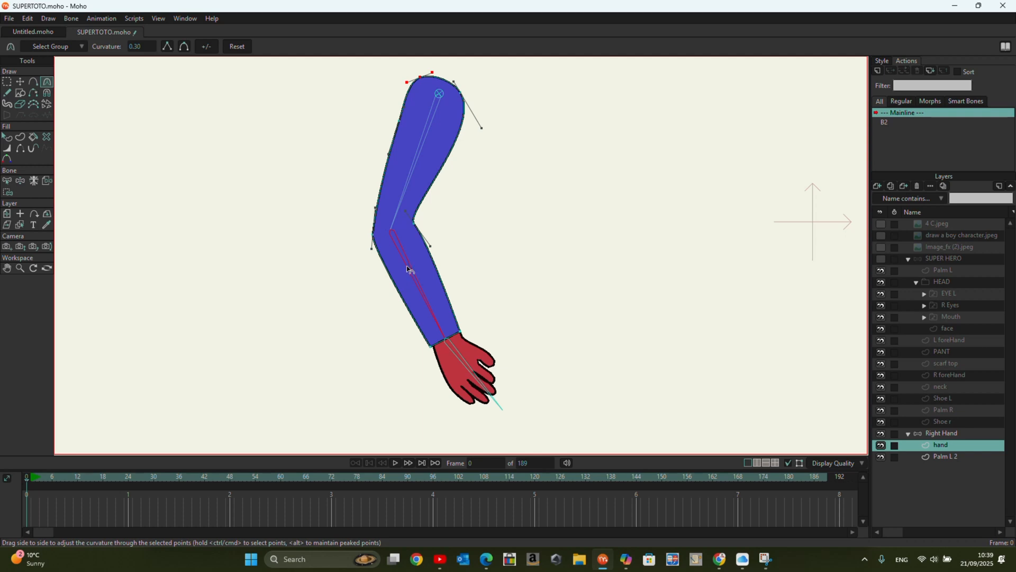
pyautogui.click(7, 180)
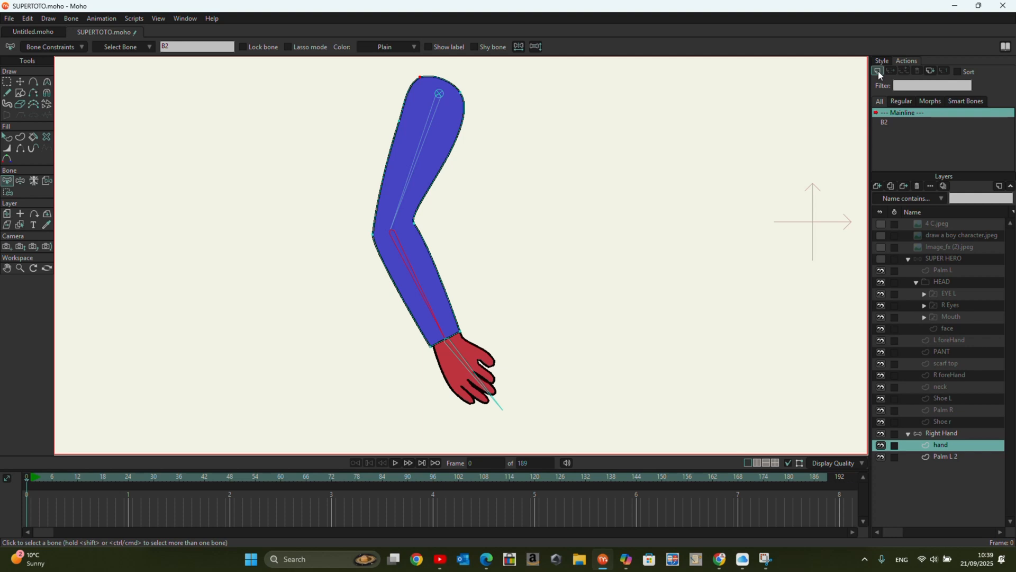
pyautogui.click(878, 71)
pyautogui.click(500, 314)
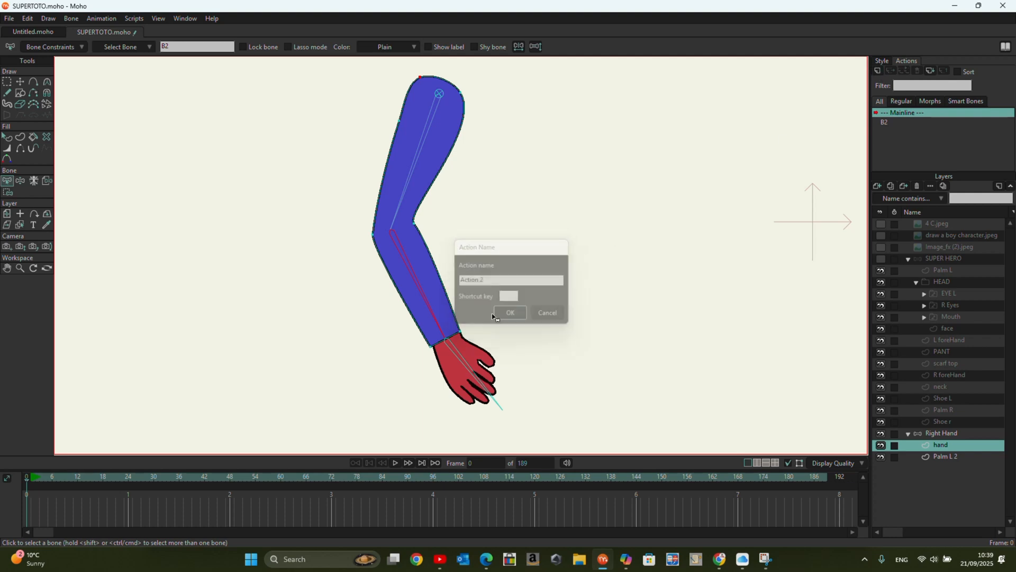
# Select the forearm bone in the Right Hand layer and create a second action for it named B2 2.
pyautogui.click(952, 432)
pyautogui.click(440, 325)
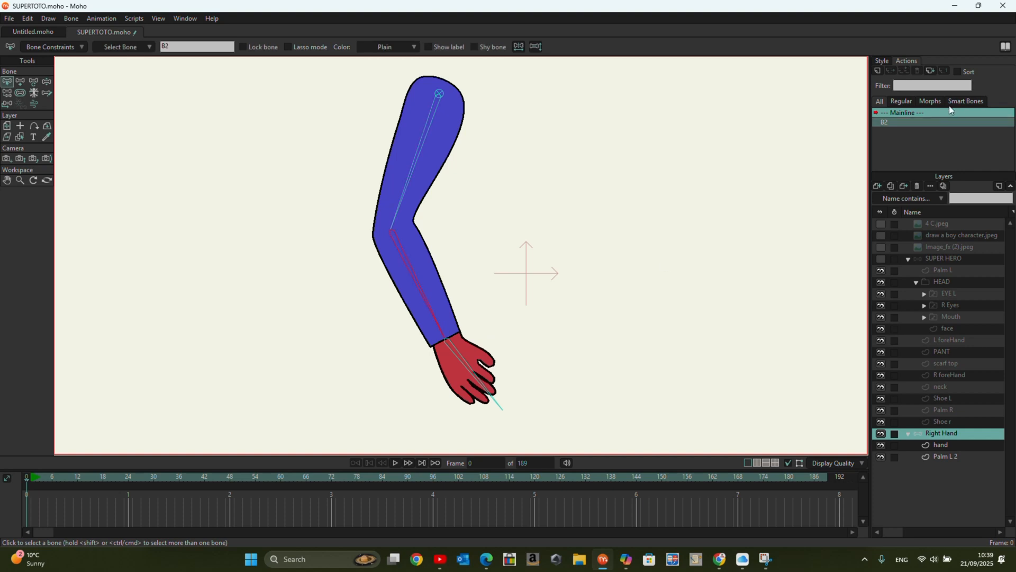
pyautogui.click(878, 70)
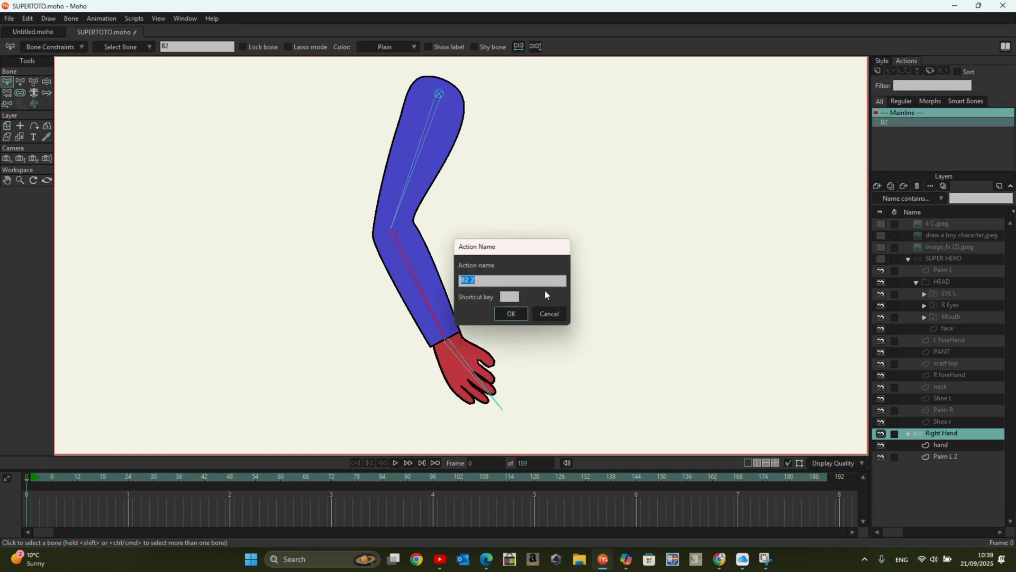
pyautogui.click(512, 313)
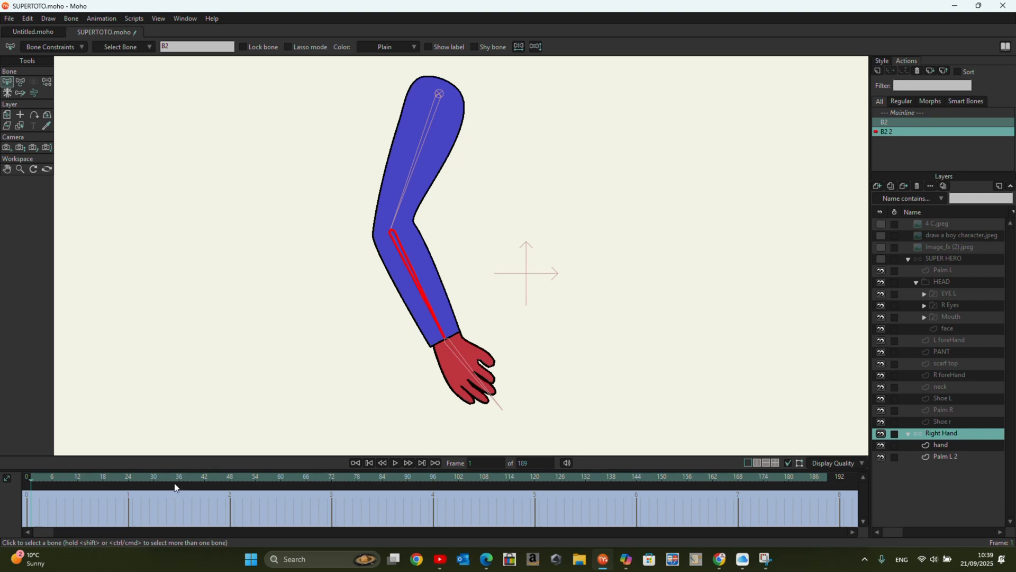
# At frame 24 of the B2 2 action, rotate the forearm bone to about -139°, folding the arm outward past the elbow.
pyautogui.click(29, 482)
pyautogui.moveTo(29, 484); pyautogui.dragTo(128, 499)
pyautogui.click(21, 82)
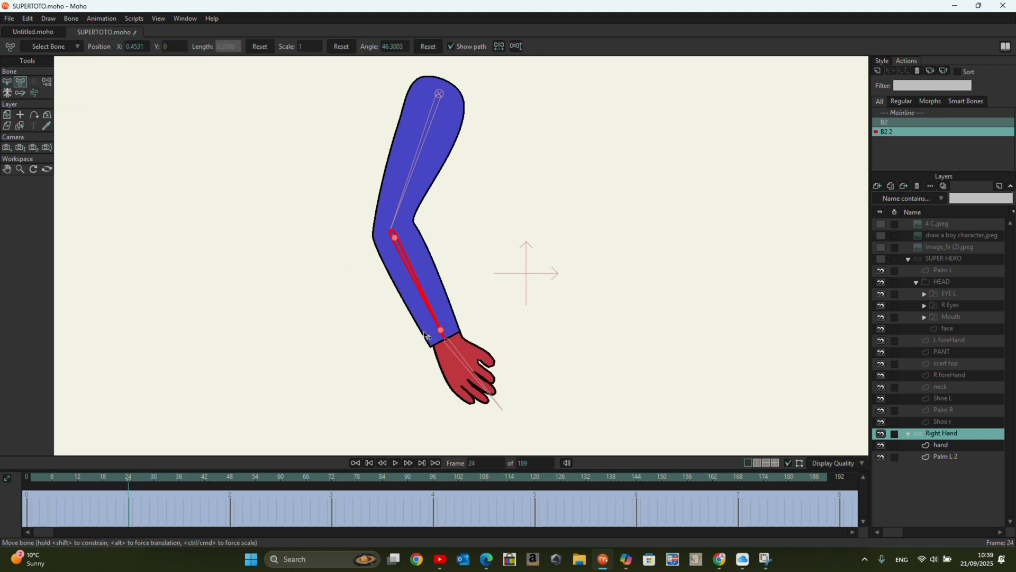
pyautogui.moveTo(429, 336); pyautogui.dragTo(366, 138)
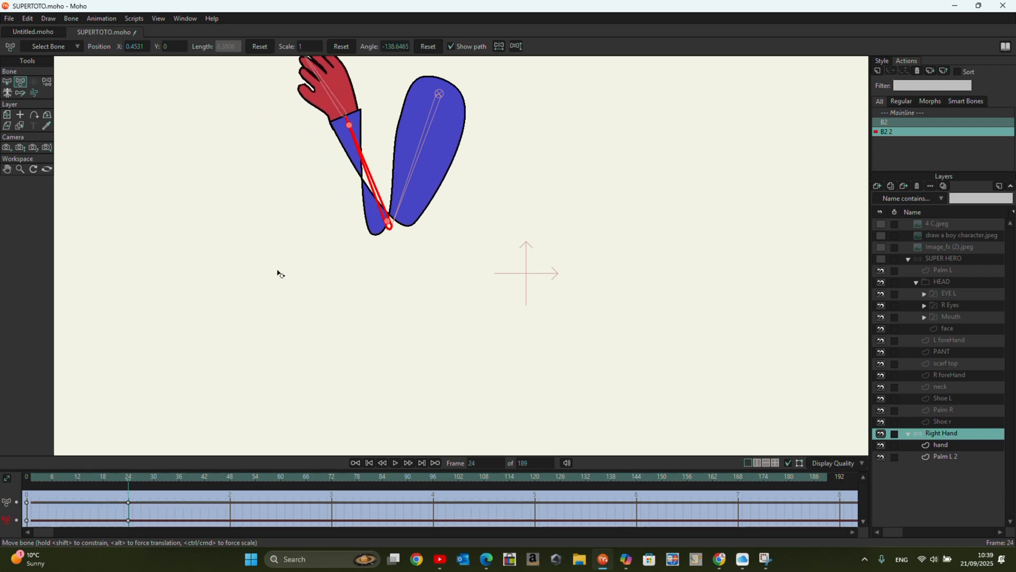
# In the hand layer, move the stray inner elbow point into the fold and adjust the shoulder and upper-arm points.
pyautogui.click(948, 446)
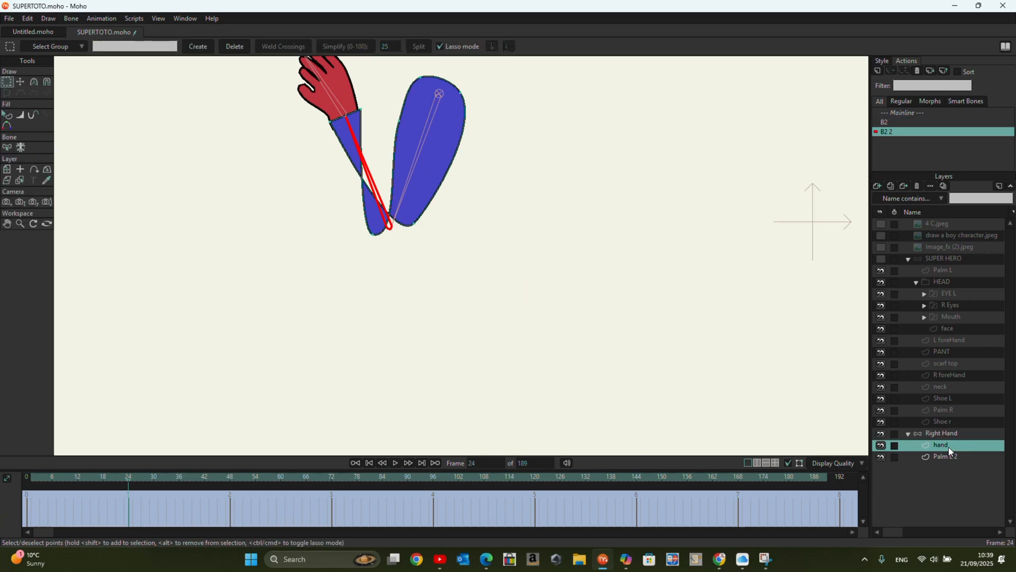
pyautogui.click(21, 83)
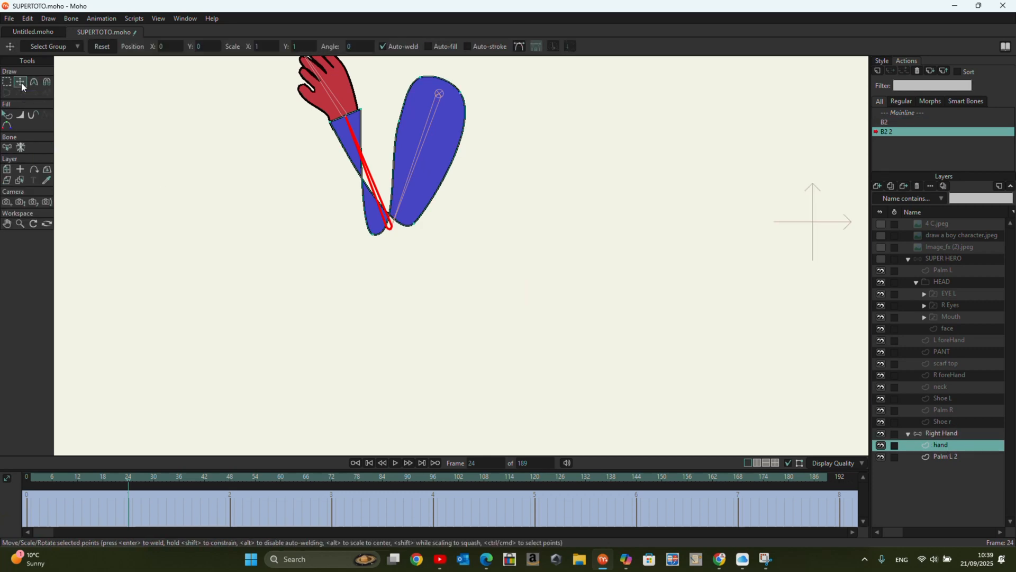
pyautogui.click(374, 236)
pyautogui.moveTo(375, 236); pyautogui.dragTo(405, 128)
pyautogui.moveTo(421, 78); pyautogui.dragTo(428, 81)
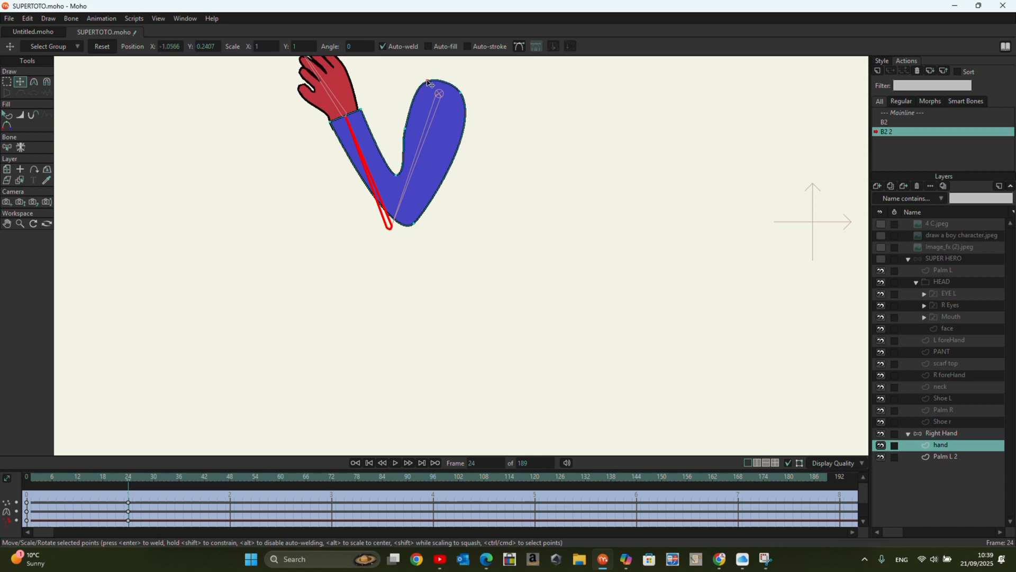
pyautogui.click(407, 132)
# Reposition the outer elbow point around the bone joint and fine-tune the inner elbow point at frame 24.
pyautogui.moveTo(415, 225)
pyautogui.mouseDown()
pyautogui.moveTo(393, 228)
pyautogui.moveTo(398, 236)
pyautogui.mouseUp()
pyautogui.moveTo(396, 174); pyautogui.dragTo(388, 182)
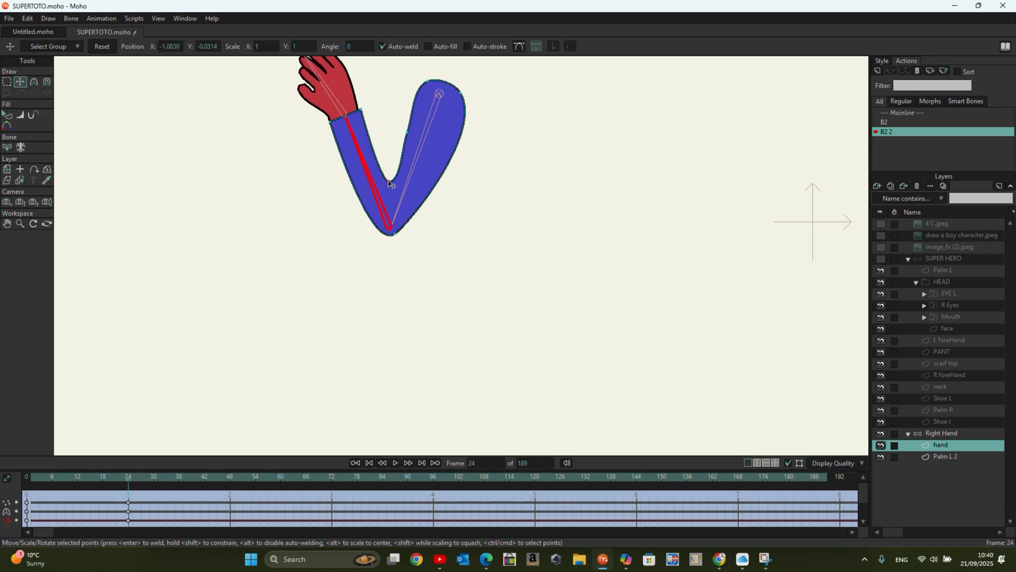
pyautogui.moveTo(389, 181); pyautogui.dragTo(391, 183)
pyautogui.moveTo(395, 234); pyautogui.dragTo(394, 237)
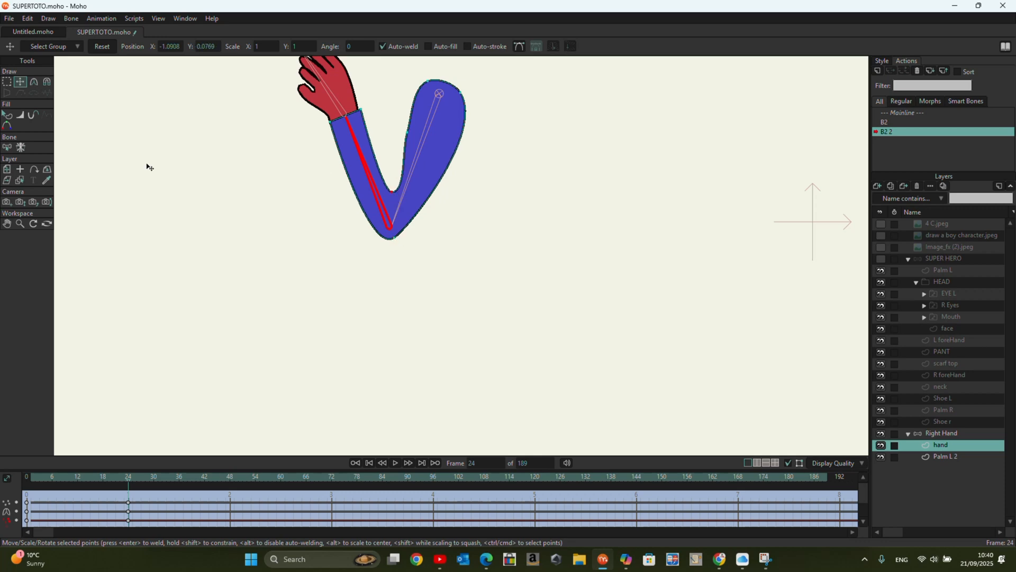
# Adjust the curve handles at the inner elbow and along the inside of the upper arm to shape the fold.
pyautogui.click(34, 82)
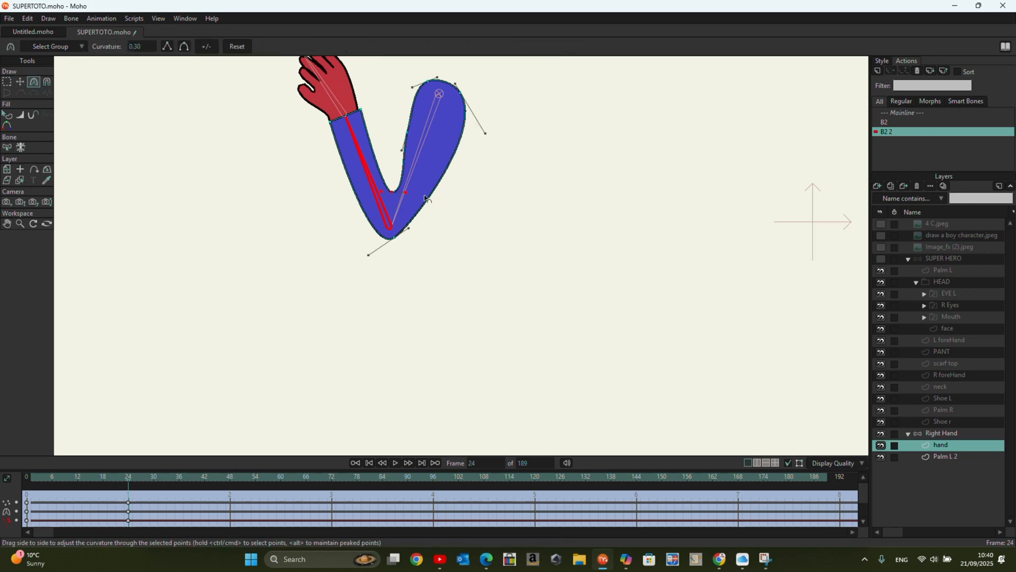
pyautogui.moveTo(406, 193); pyautogui.dragTo(394, 184)
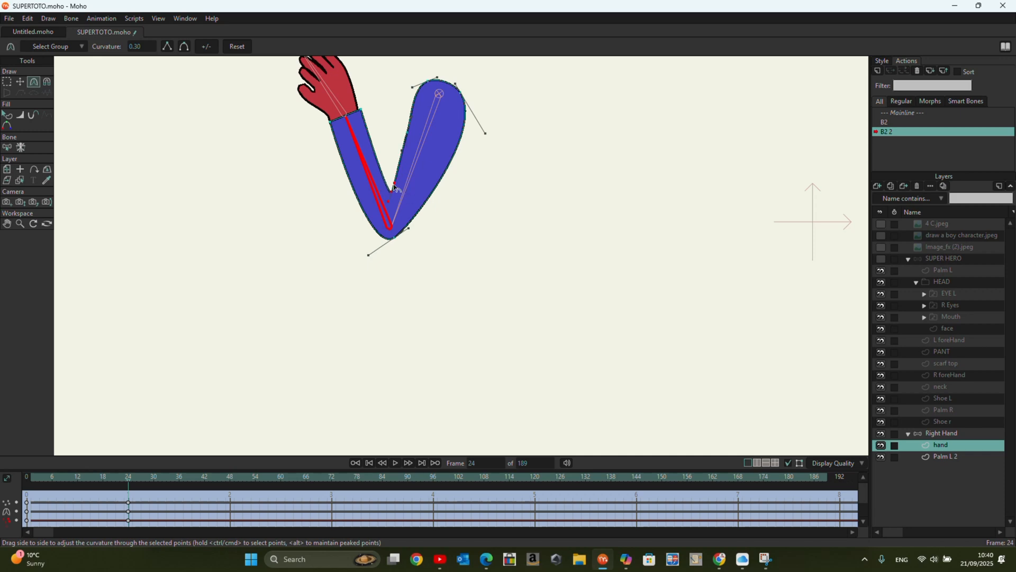
pyautogui.click(413, 119)
pyautogui.moveTo(413, 120); pyautogui.dragTo(412, 137)
# Scrub through the first frames of the B2 2 action to check the bend, and return to the Mainline.
pyautogui.click(26, 486)
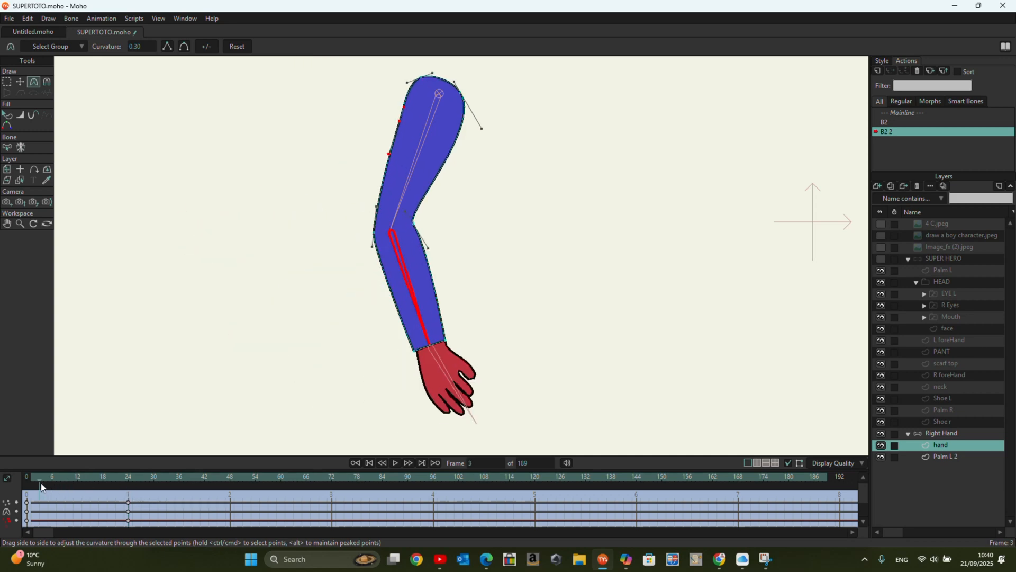
pyautogui.moveTo(26, 487); pyautogui.dragTo(49, 491)
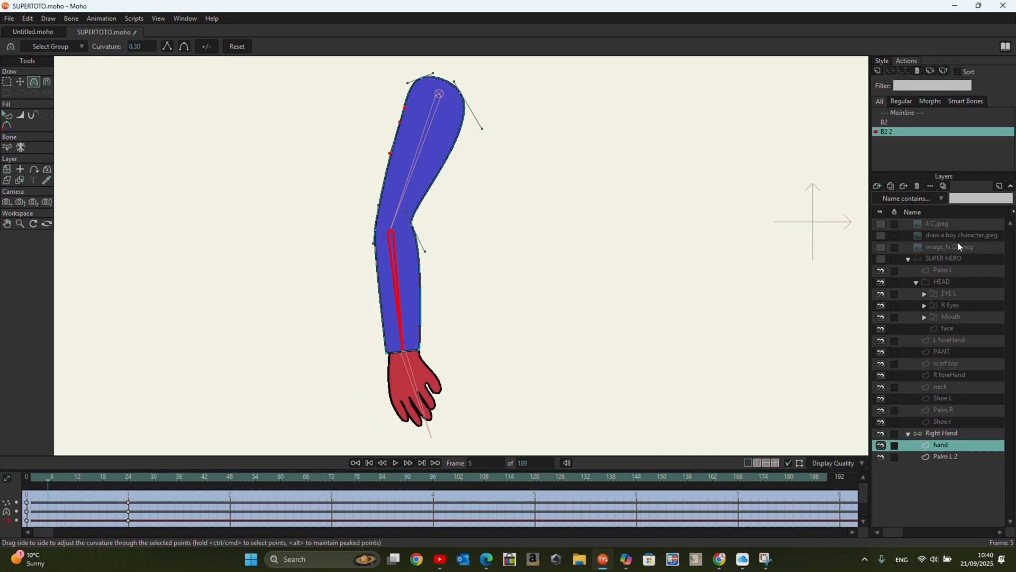
pyautogui.click(899, 115)
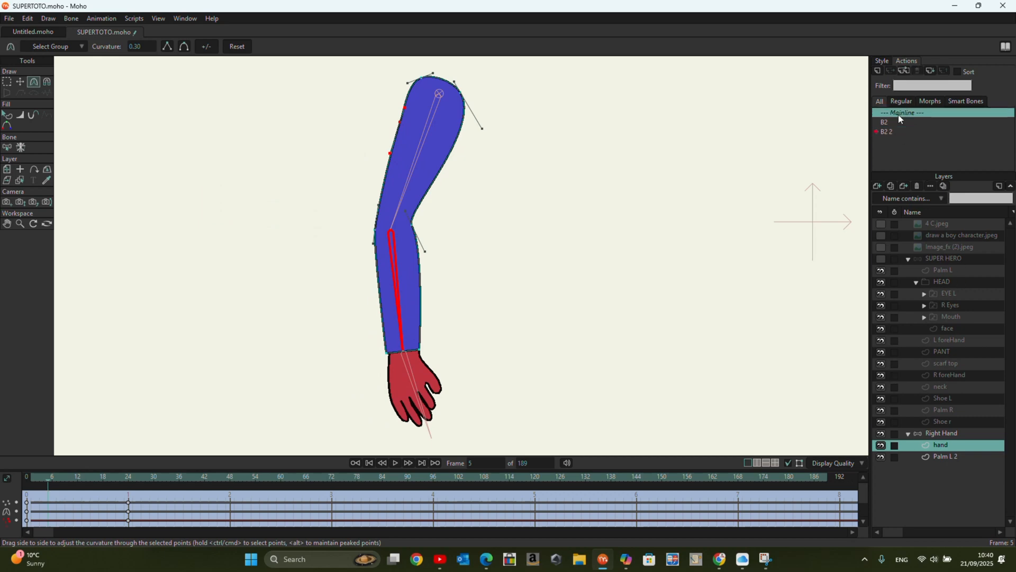
pyautogui.doubleClick(900, 116)
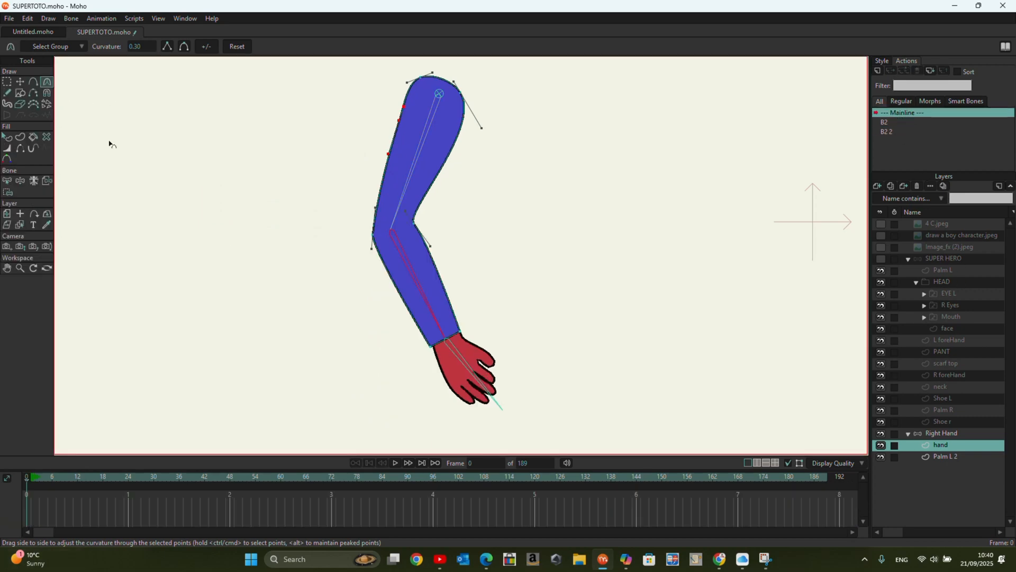
# Test the Right Hand rig by manipulating the forearm and hand bones, and switch back to bone selection.
pyautogui.click(936, 433)
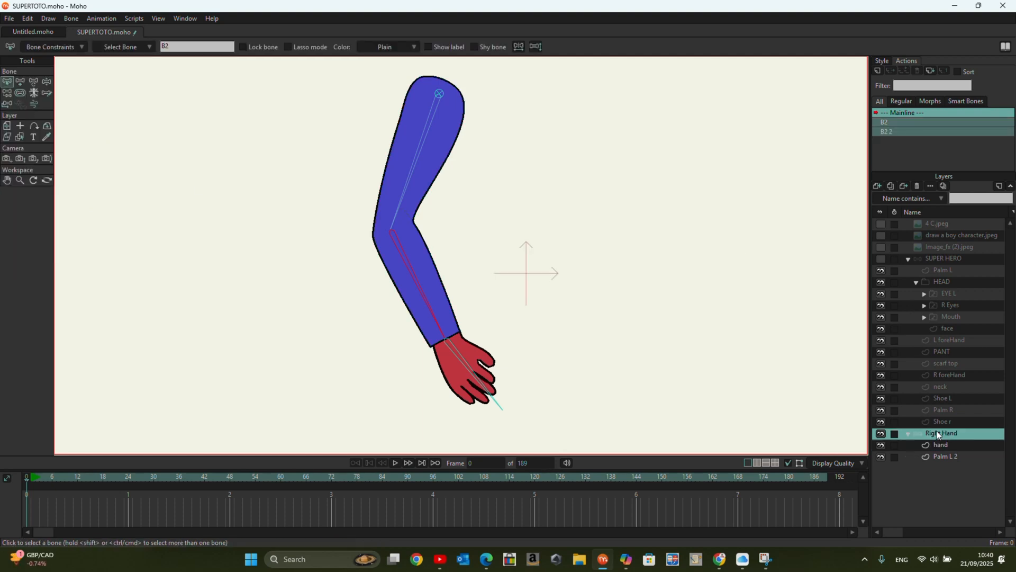
pyautogui.click(47, 81)
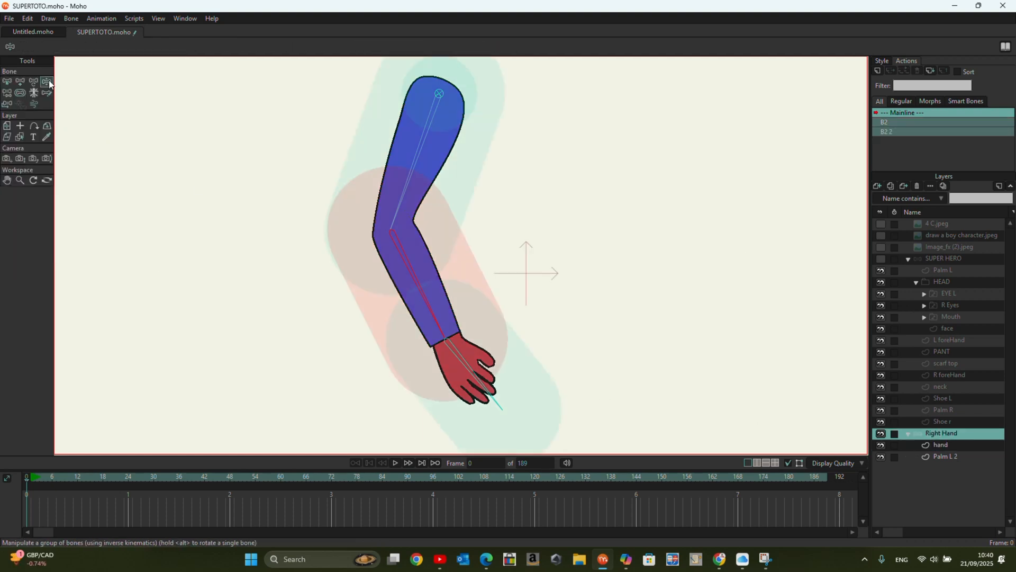
pyautogui.moveTo(443, 331); pyautogui.dragTo(546, 255)
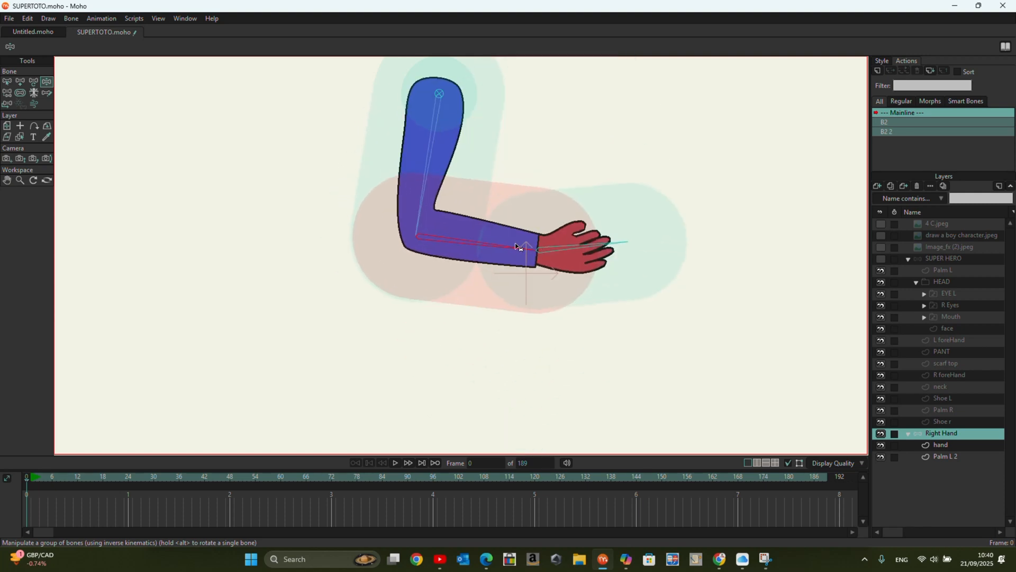
pyautogui.moveTo(518, 247); pyautogui.dragTo(569, 229)
pyautogui.moveTo(621, 263); pyautogui.dragTo(645, 264)
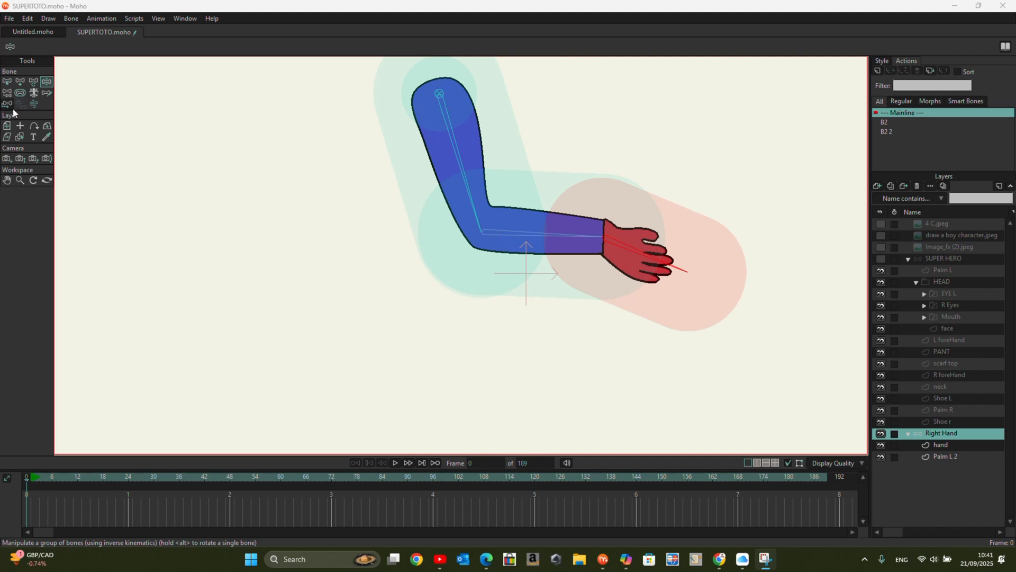
pyautogui.click(8, 81)
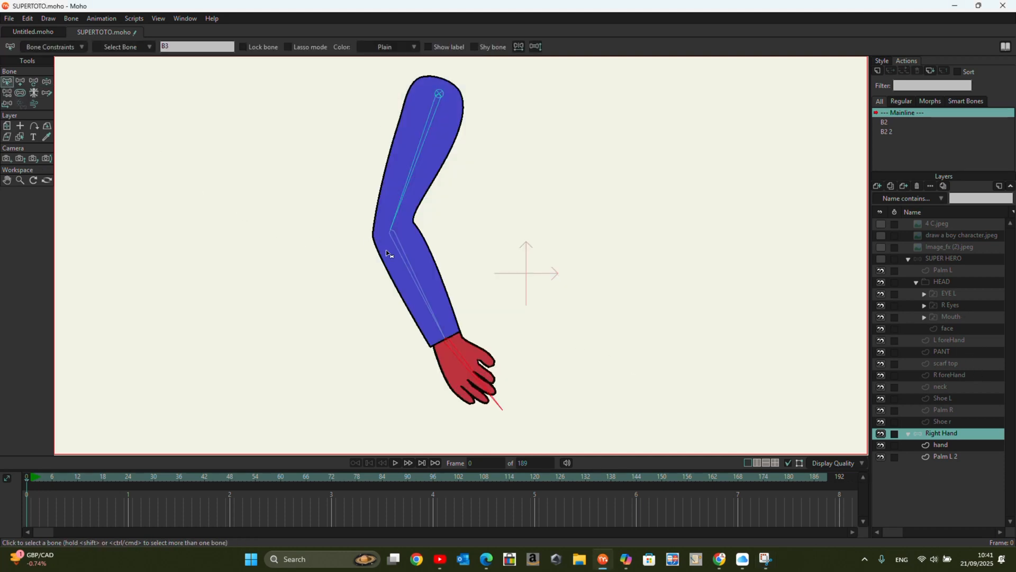